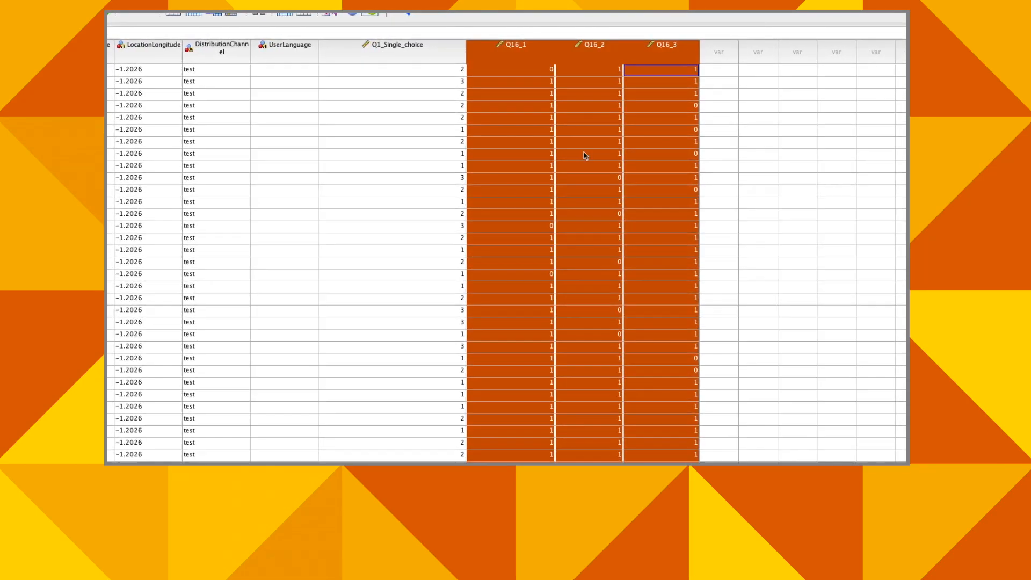
Compare the values in the Q16_1, Q16_2 and Q16_3 columns with those in the Q1_Single_choice column.
{"action": "left_click", "coordinate": [616, 210]}
{"action": "left_click_drag", "start_coordinate": [607, 116], "coordinate": [597, 351]}
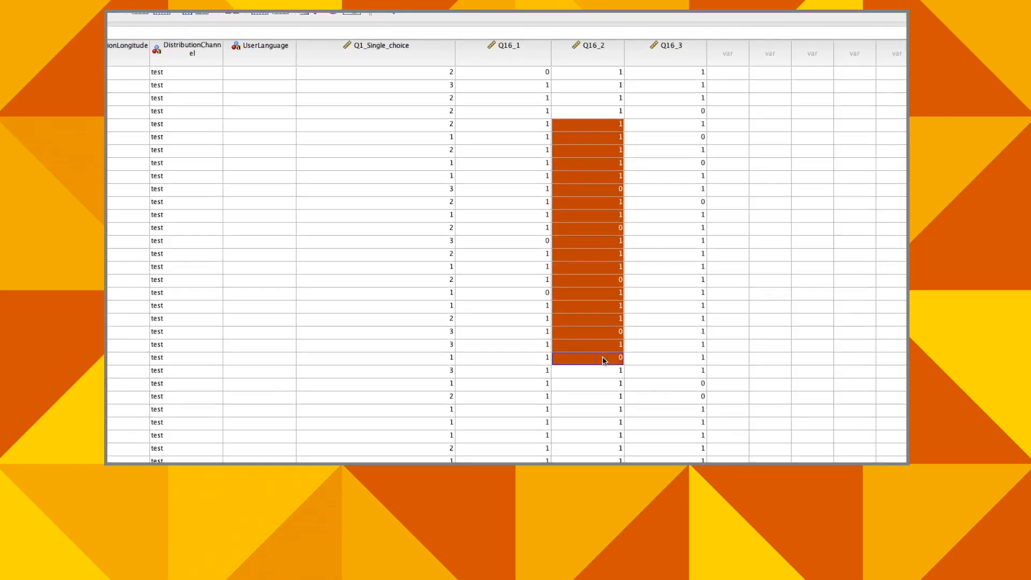
{"action": "left_click", "coordinate": [701, 283]}
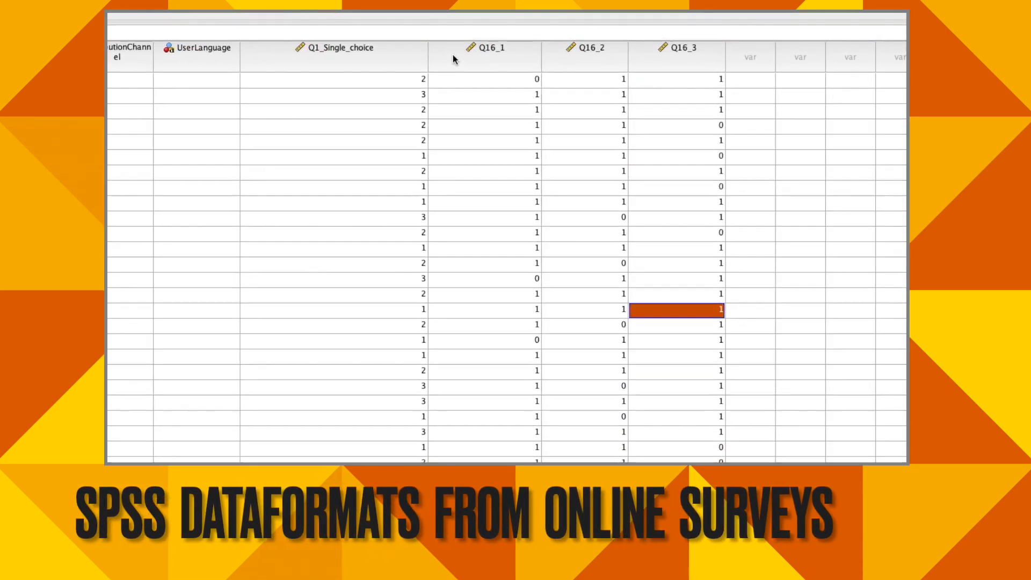
{"action": "left_click_drag", "start_coordinate": [462, 54], "coordinate": [666, 60]}
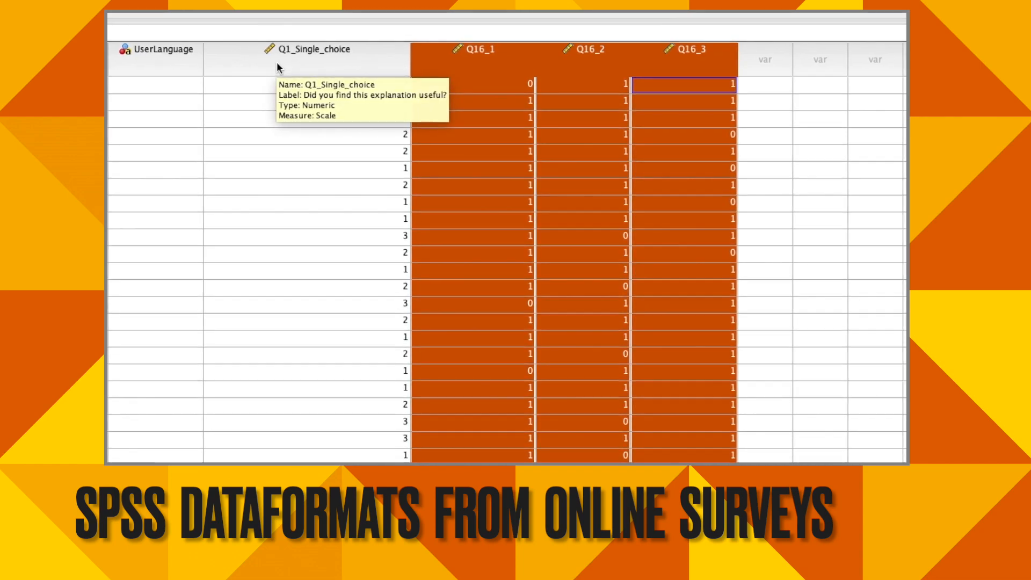
{"action": "left_click", "coordinate": [280, 63]}
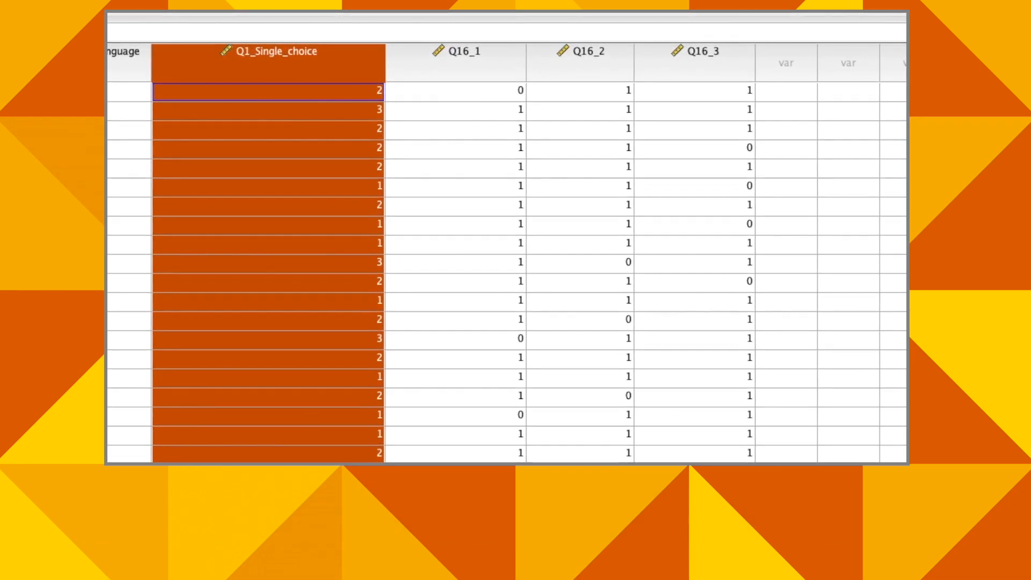
{"action": "left_click_drag", "start_coordinate": [457, 63], "coordinate": [682, 72]}
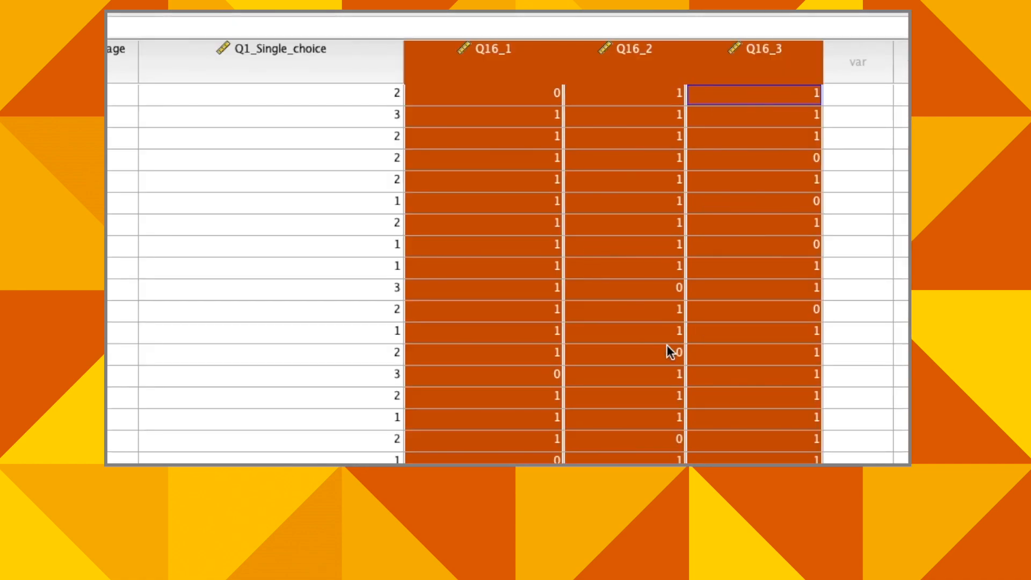
{"action": "left_click_drag", "start_coordinate": [626, 179], "coordinate": [629, 461]}
{"action": "left_click", "coordinate": [805, 419]}
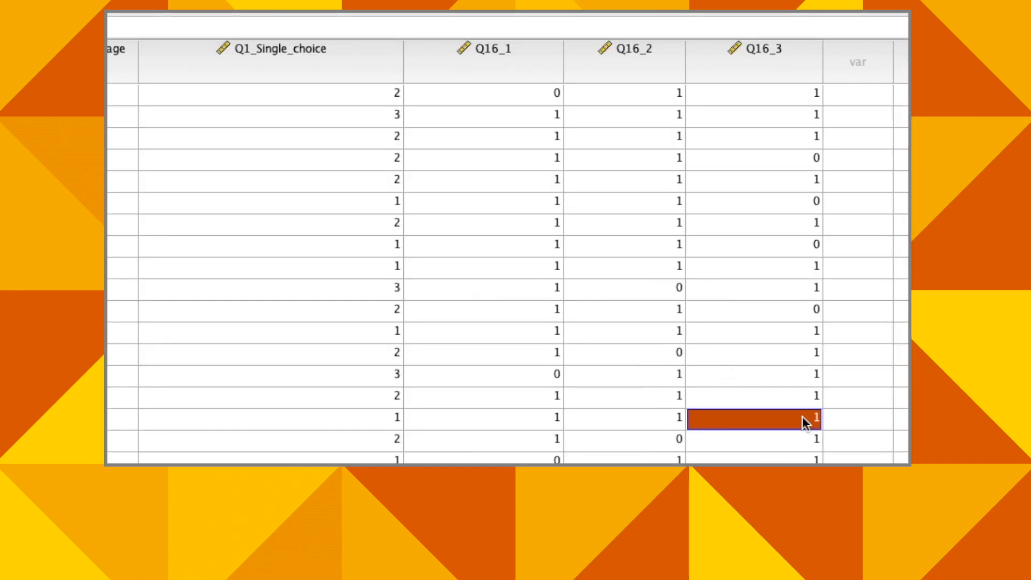
{"action": "left_click_drag", "start_coordinate": [437, 62], "coordinate": [735, 81]}
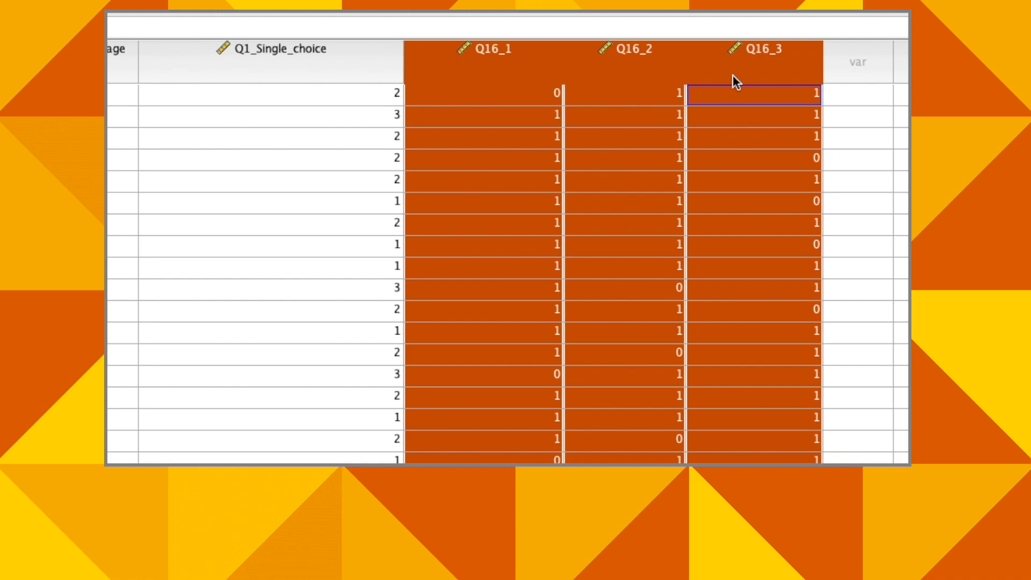
{"action": "left_click", "coordinate": [273, 70]}
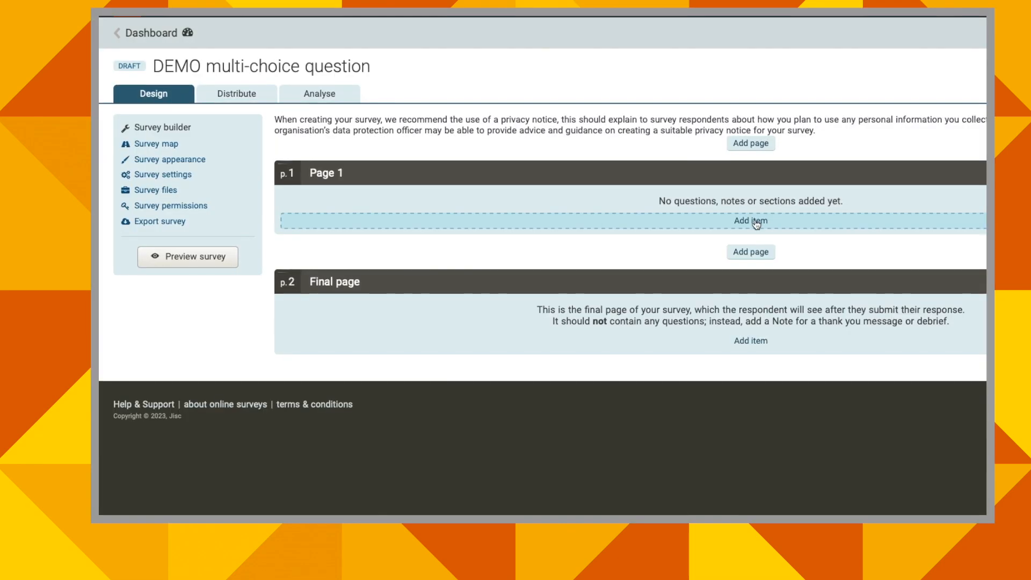
In Jisc Online Surveys, add a single-answer question to Page 1, "I am happy with my purchase", with options Stongly Disagree, Disagree, Agree and Strongly Agree.
{"action": "left_click", "coordinate": [493, 220]}
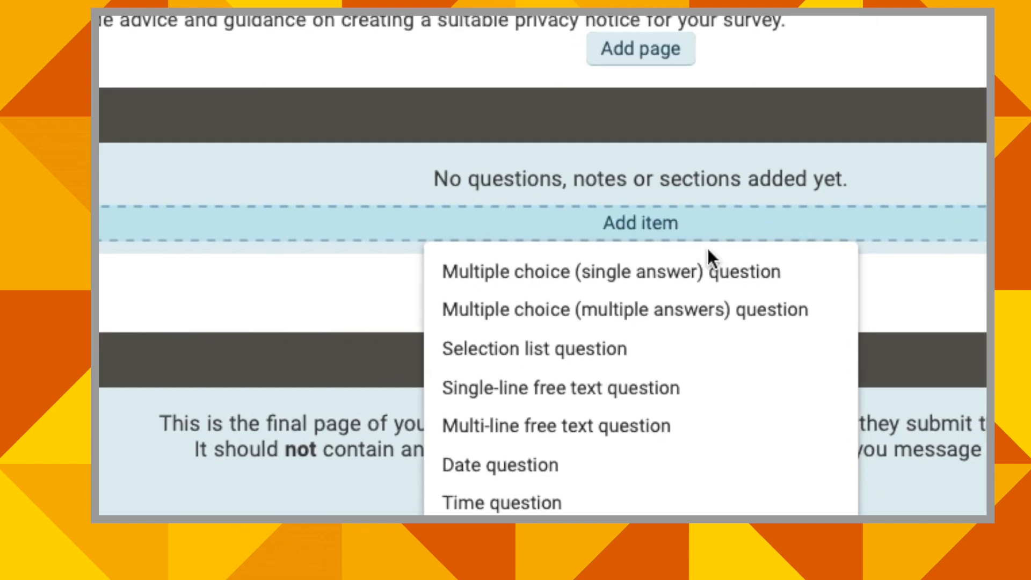
{"action": "left_click", "coordinate": [723, 312]}
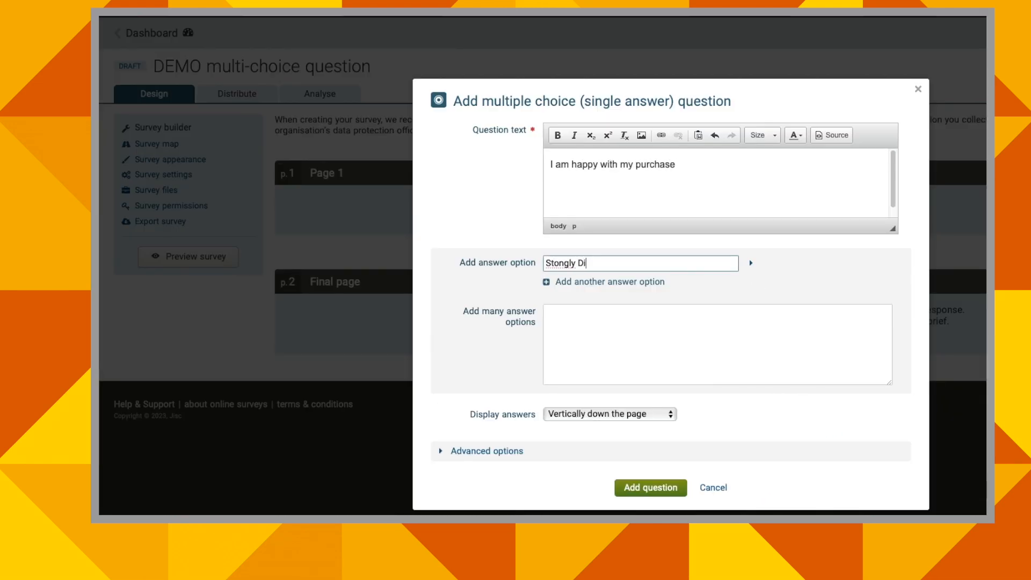
{"action": "left_click", "coordinate": [640, 285]}
{"action": "type", "text": "Disagree"}
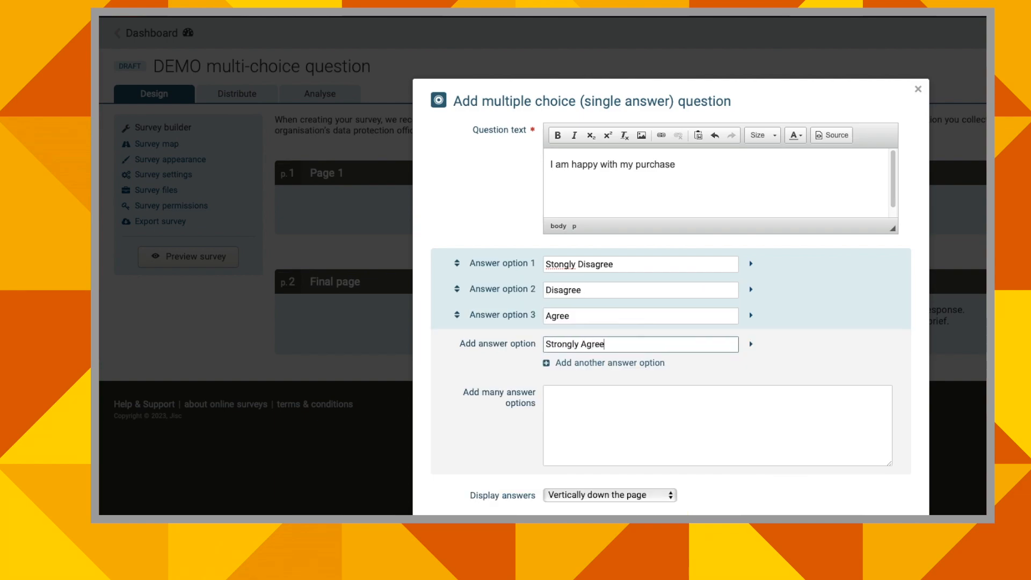
{"action": "left_click", "coordinate": [687, 412]}
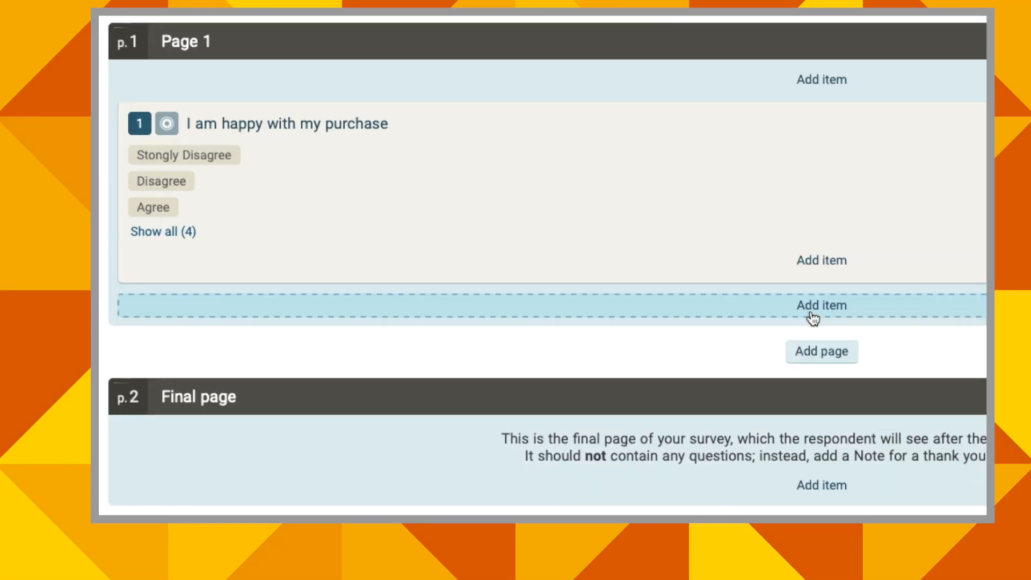
Add a multiple-answer question below it, "What do you consider a good pet?", with options Cat, Dog, Bird and Rat.
{"action": "left_click", "coordinate": [810, 317]}
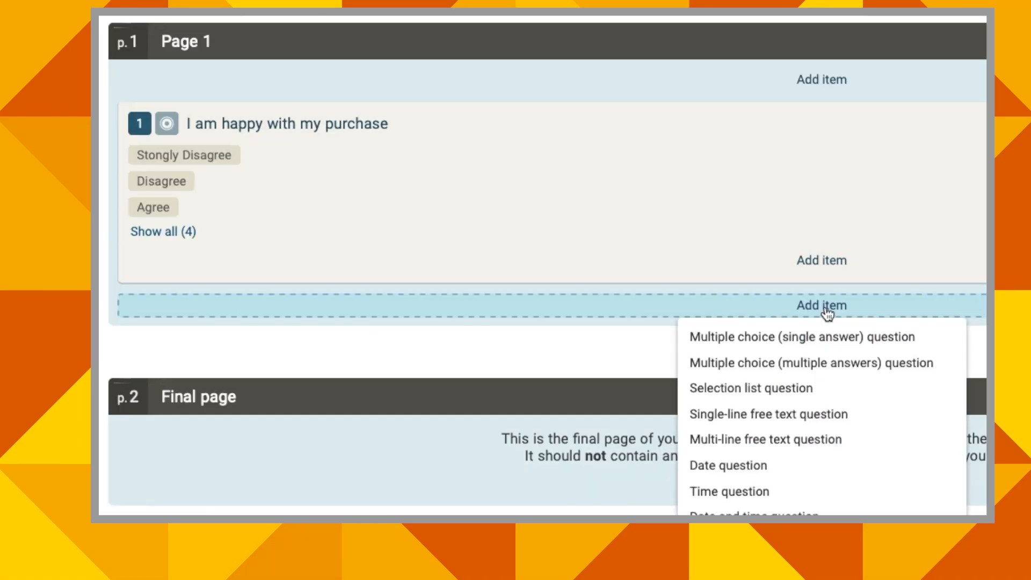
{"action": "left_click", "coordinate": [827, 365]}
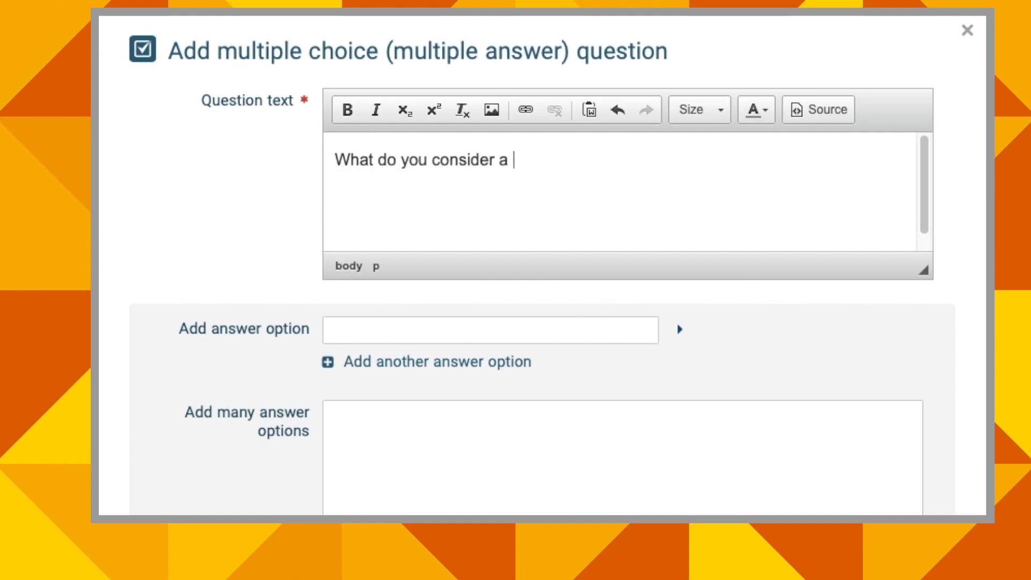
{"action": "left_click", "coordinate": [453, 328]}
{"action": "type", "text": "Cat"}
{"action": "left_click", "coordinate": [438, 363]}
{"action": "type", "text": "Dog"}
{"action": "left_click", "coordinate": [445, 412]}
{"action": "type", "text": "Bird"}
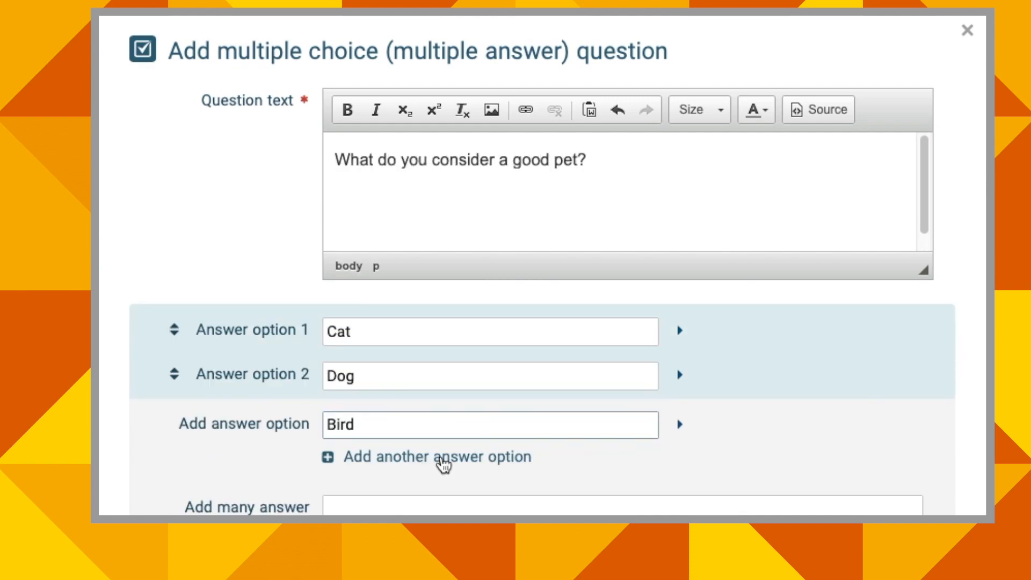
{"action": "left_click", "coordinate": [442, 457]}
{"action": "type", "text": "Rad"}
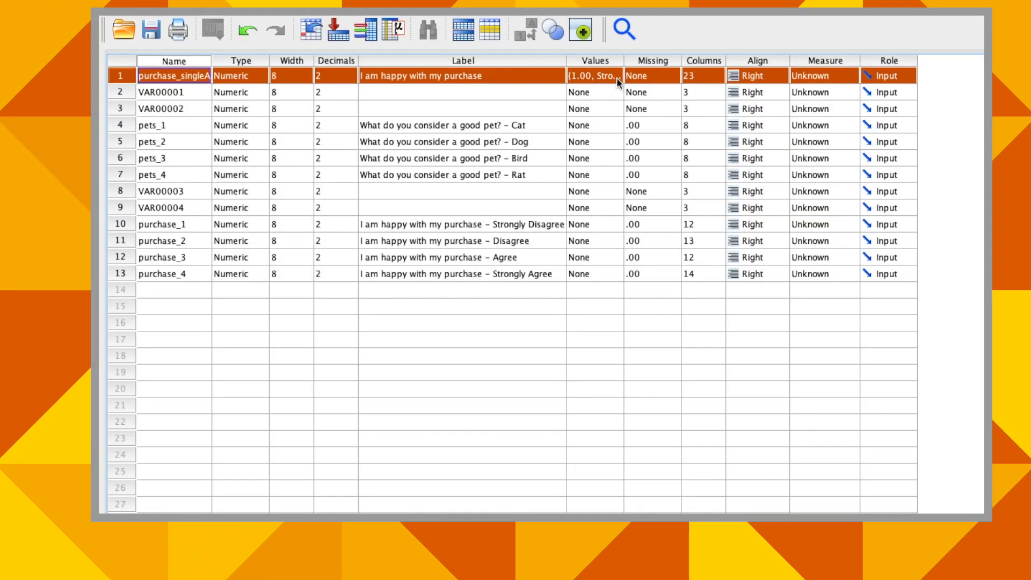
In SPSS, review the value labels defined for purchase_singleA and display labels instead of numeric codes in the data.
{"action": "left_click", "coordinate": [617, 77]}
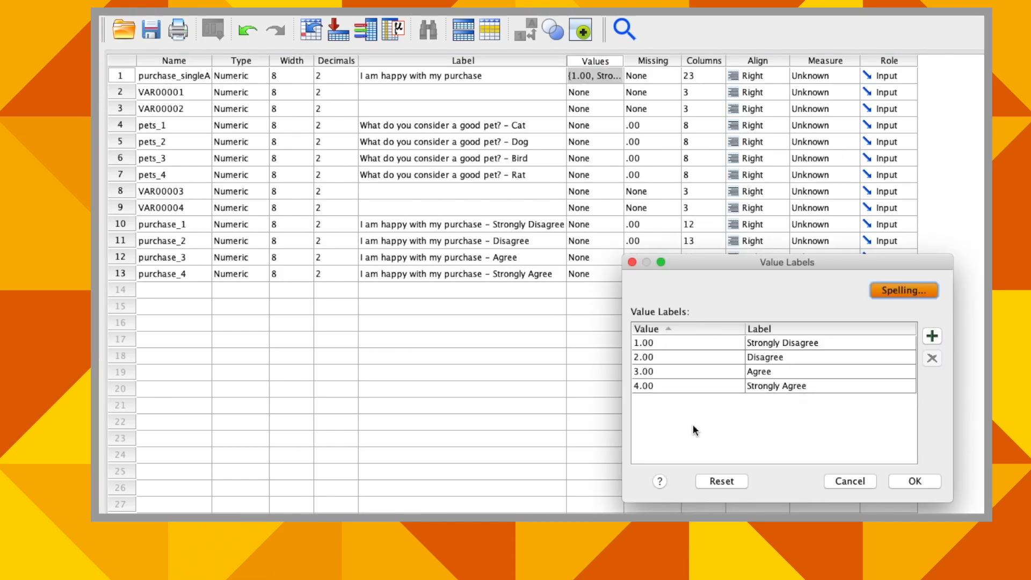
{"action": "left_click", "coordinate": [918, 482]}
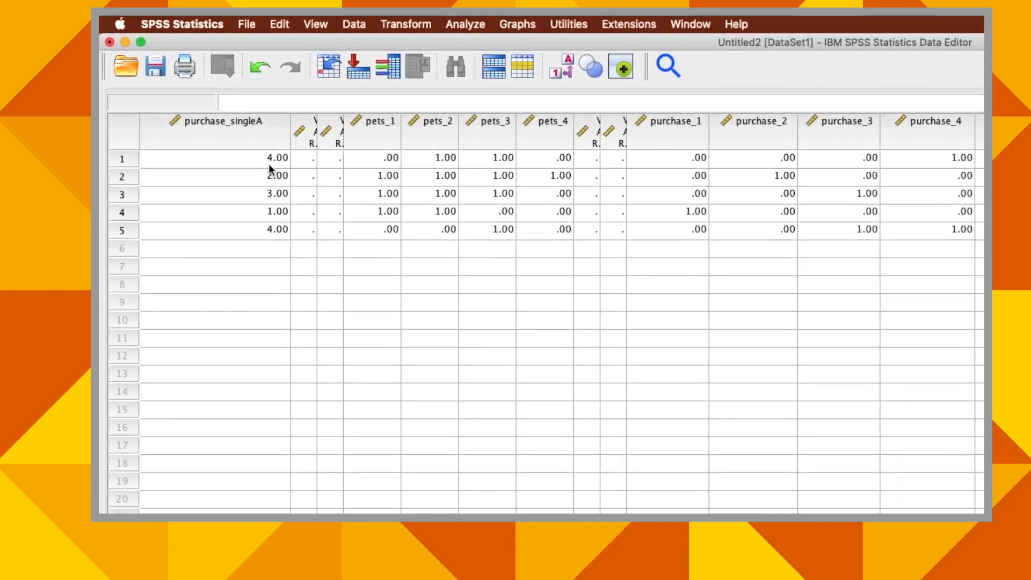
{"action": "left_click", "coordinate": [272, 221]}
{"action": "left_click", "coordinate": [280, 264]}
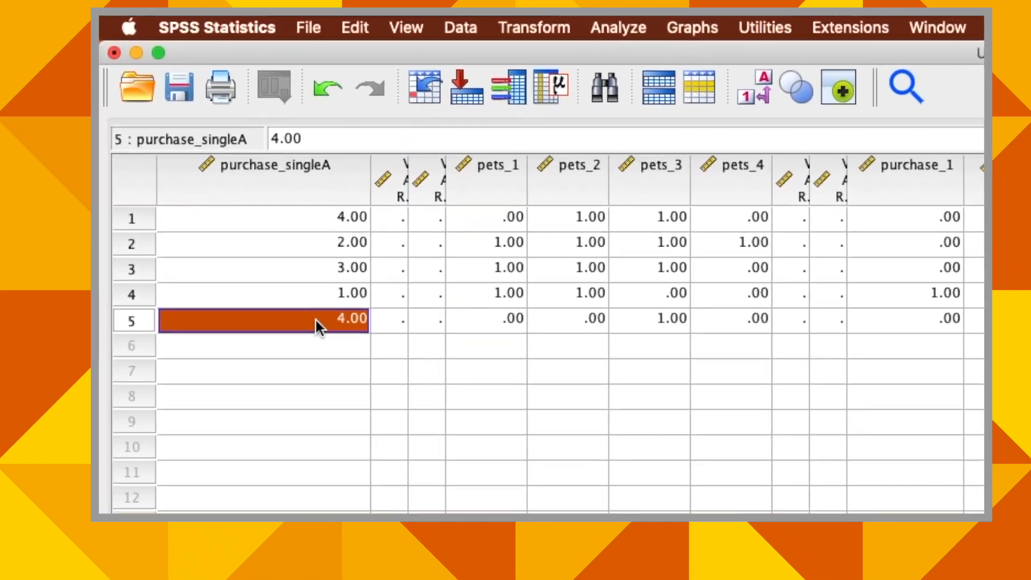
{"action": "left_click", "coordinate": [637, 74]}
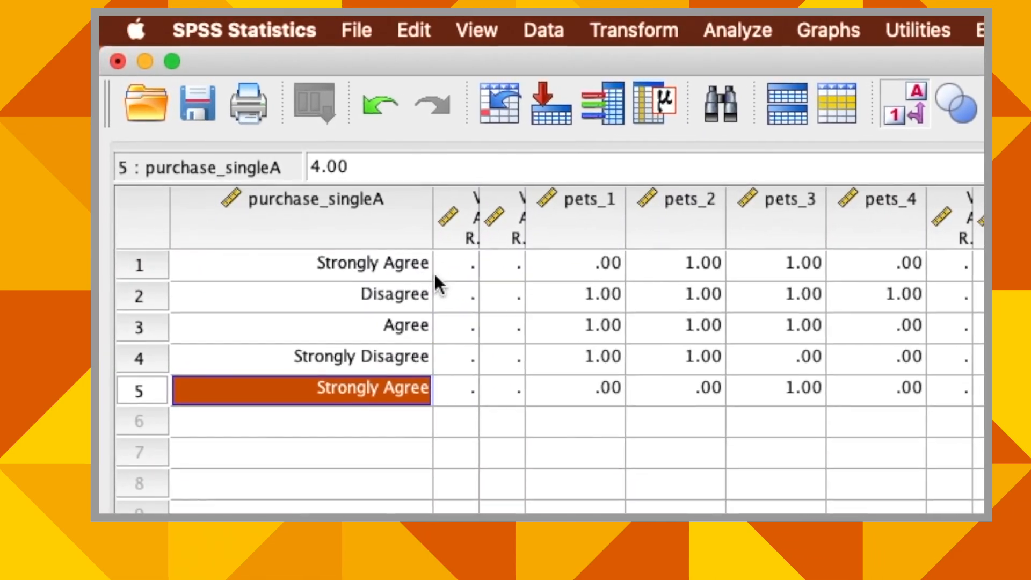
Examine the pets_1 to pets_4 variables, their definitions and how individual respondents' answers are coded across them.
{"action": "left_click_drag", "start_coordinate": [575, 209], "coordinate": [826, 322]}
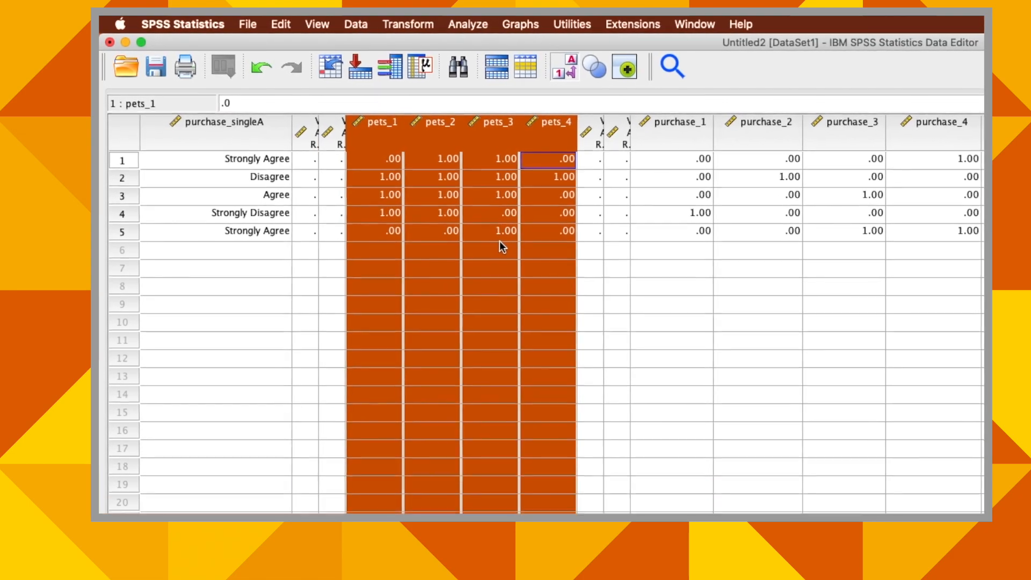
{"action": "left_click", "coordinate": [606, 296]}
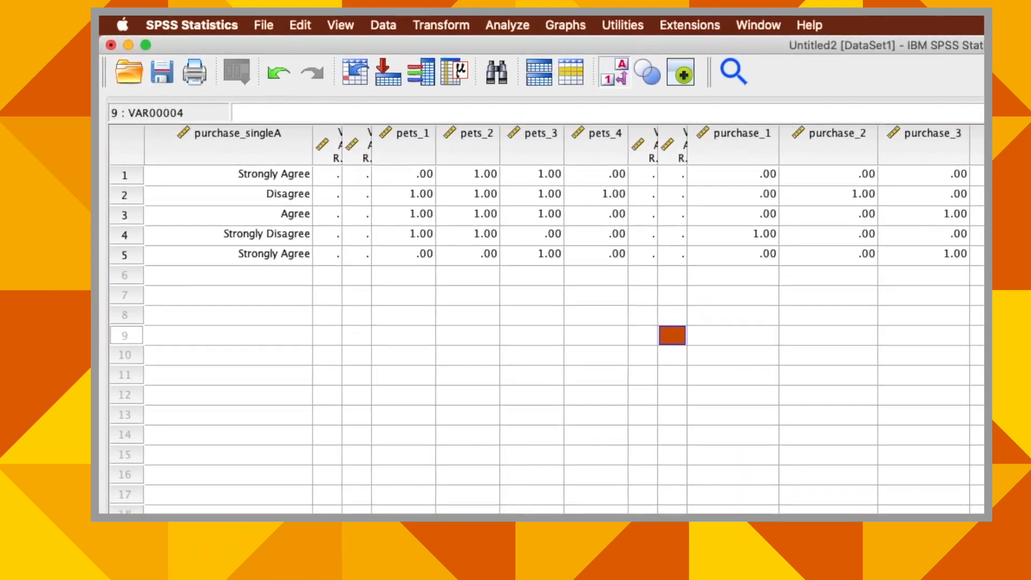
{"action": "left_click", "coordinate": [1009, 579]}
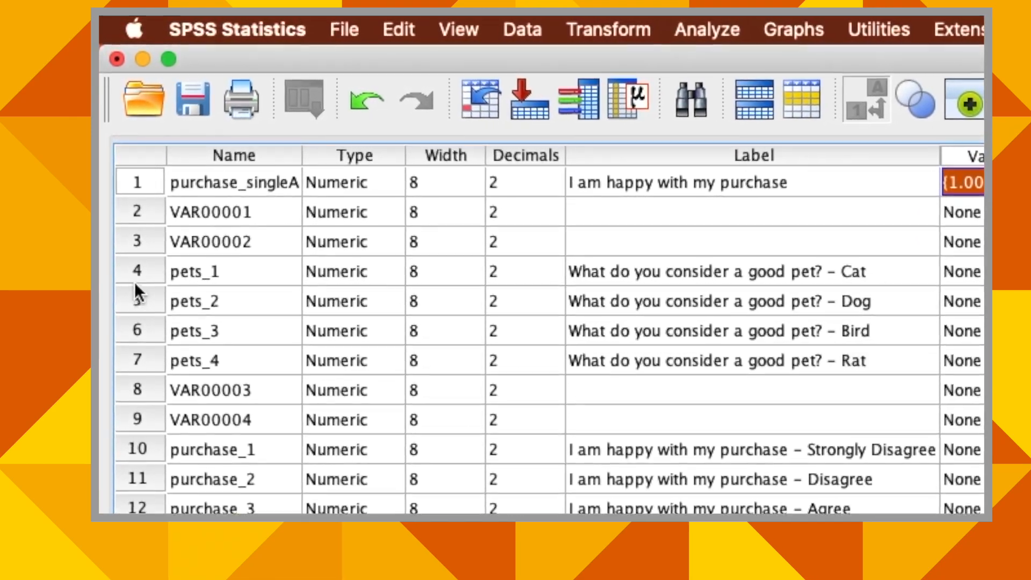
{"action": "left_click_drag", "start_coordinate": [137, 285], "coordinate": [128, 349]}
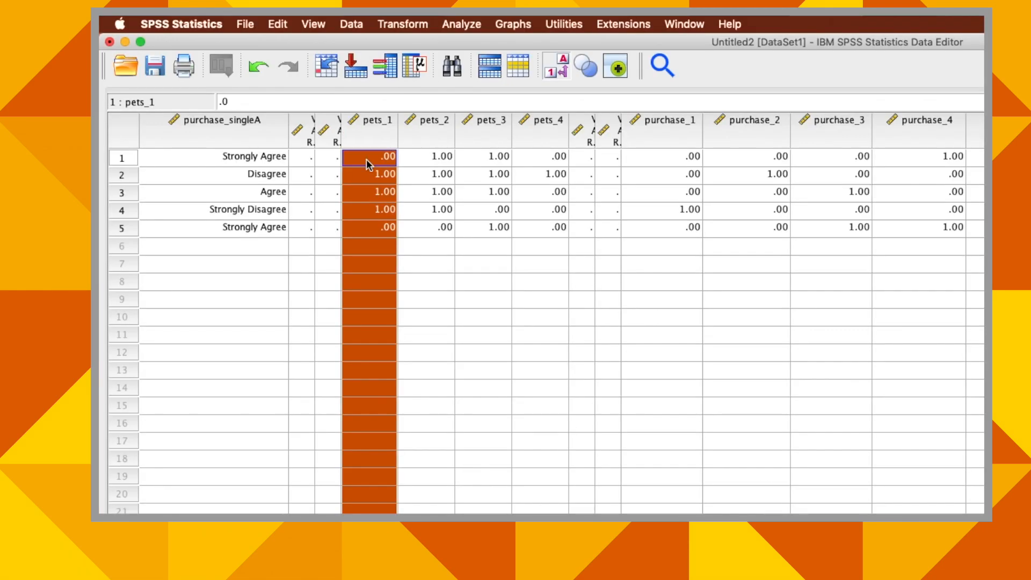
{"action": "left_click_drag", "start_coordinate": [539, 247], "coordinate": [820, 264]}
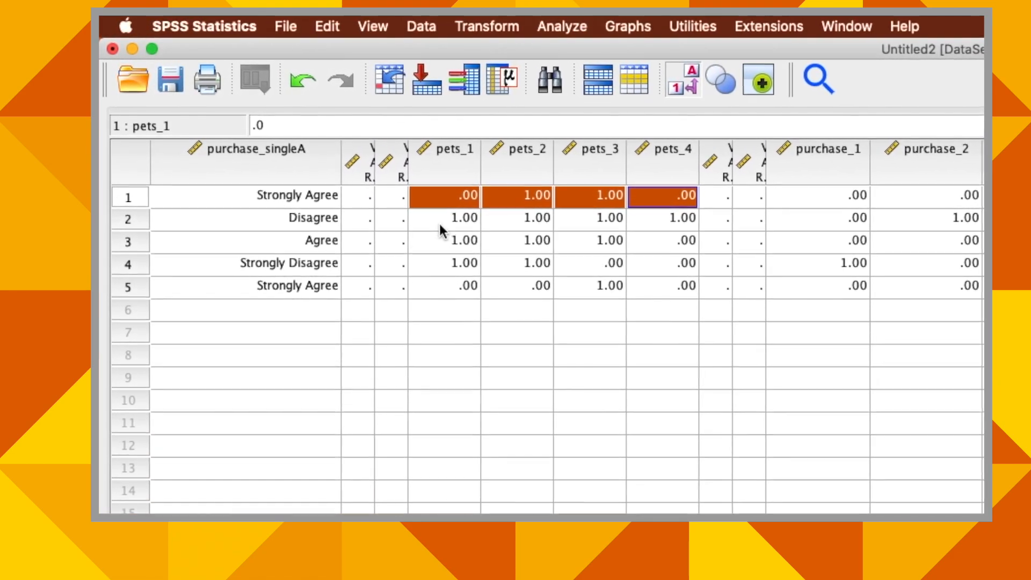
{"action": "left_click_drag", "start_coordinate": [436, 219], "coordinate": [670, 225]}
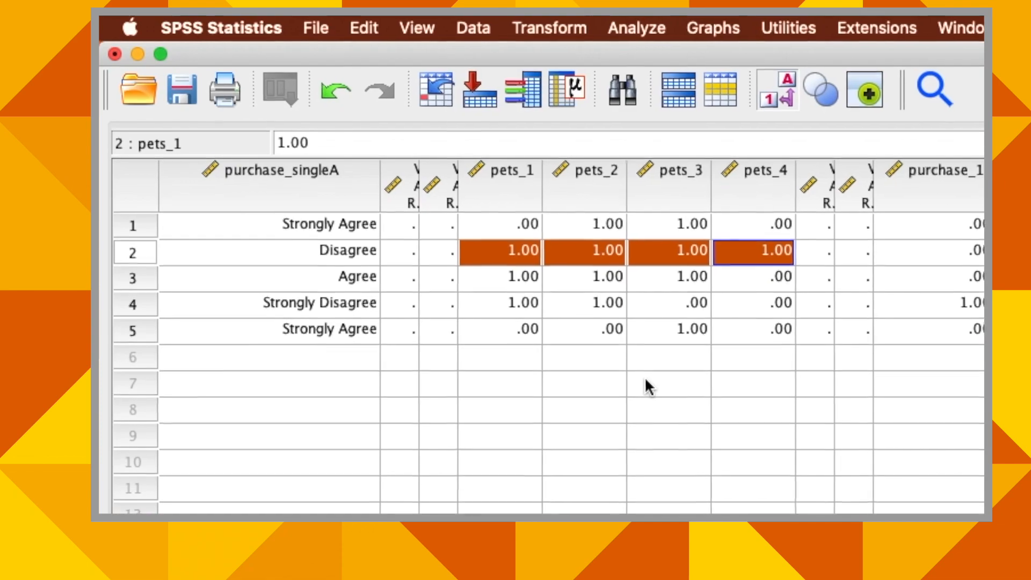
{"action": "left_click_drag", "start_coordinate": [522, 327], "coordinate": [730, 331]}
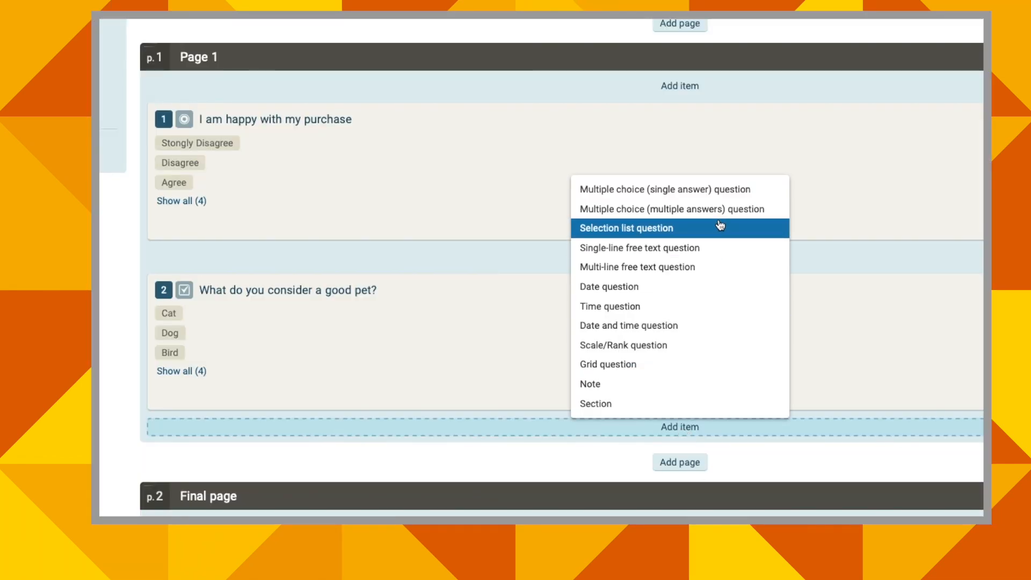
In the survey builder, add a multiple-answer question "I am happy with my purchase" with options Strongly Disagree, Disagree, Agree and Strongly Agree.
{"action": "left_click", "coordinate": [727, 207]}
{"action": "type", "text": "I am happy with my purchase"}
{"action": "key", "text": "Tab"}
{"action": "type", "text": "Strongly Disagree"}
{"action": "key", "text": "Return"}
{"action": "type", "text": "Disagree"}
{"action": "key", "text": "Return"}
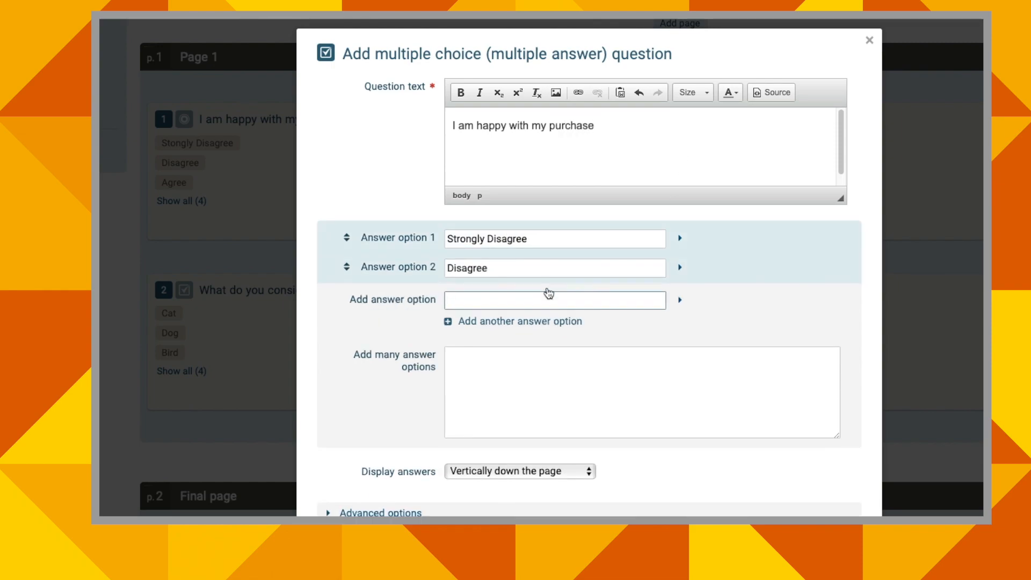
{"action": "type", "text": "Agree"}
{"action": "key", "text": "Return"}
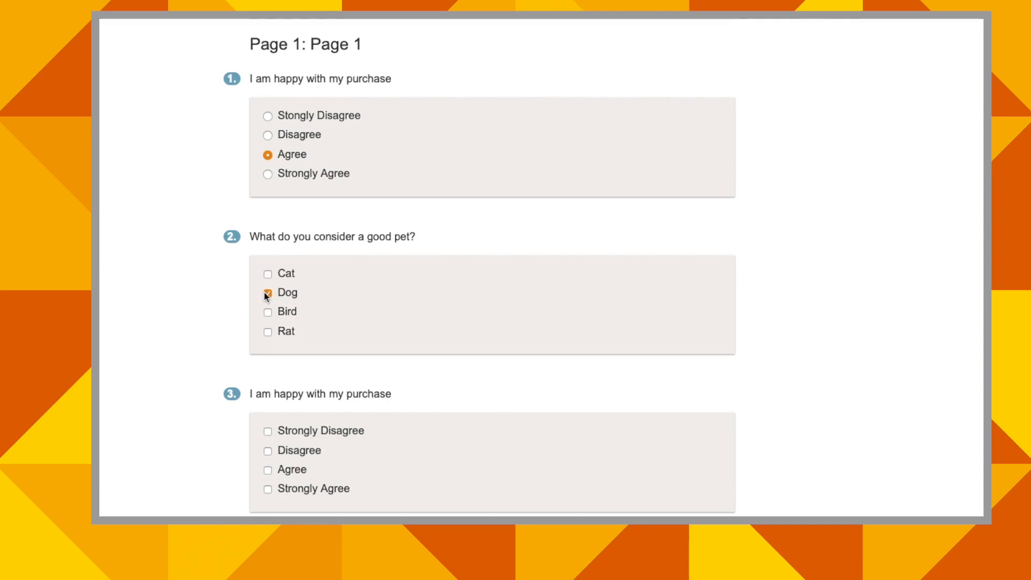
Choose Rat as an answer to the good pet question in the survey form.
{"action": "left_click", "coordinate": [268, 336]}
{"action": "scroll", "coordinate": [462, 430], "scroll_direction": "down", "scroll_amount": 2}
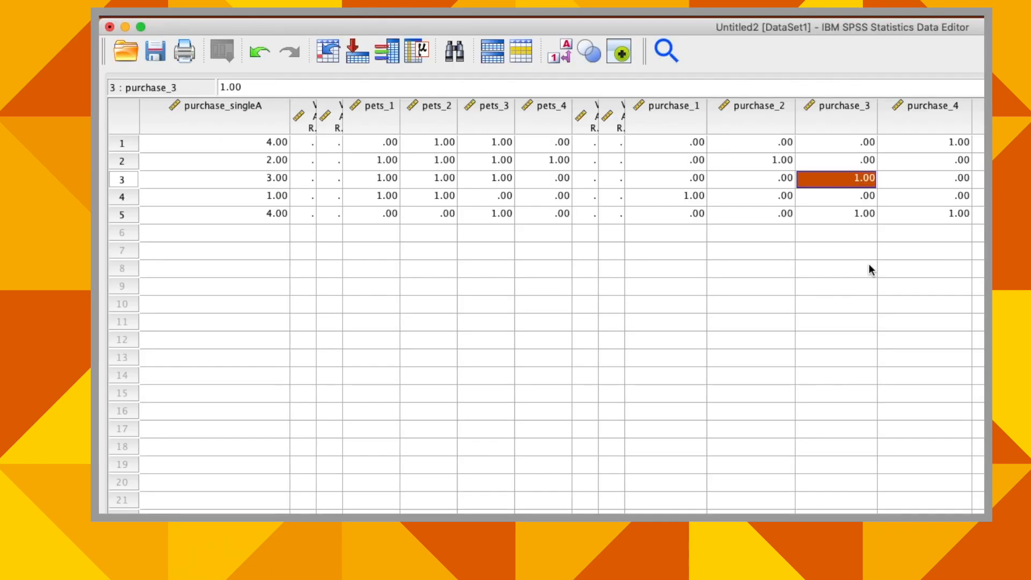
In SPSS, examine the purchase_1 to purchase_4 variables, their definitions and the coded answers of the first three respondents.
{"action": "left_click_drag", "start_coordinate": [674, 110], "coordinate": [951, 217]}
{"action": "left_click", "coordinate": [510, 355]}
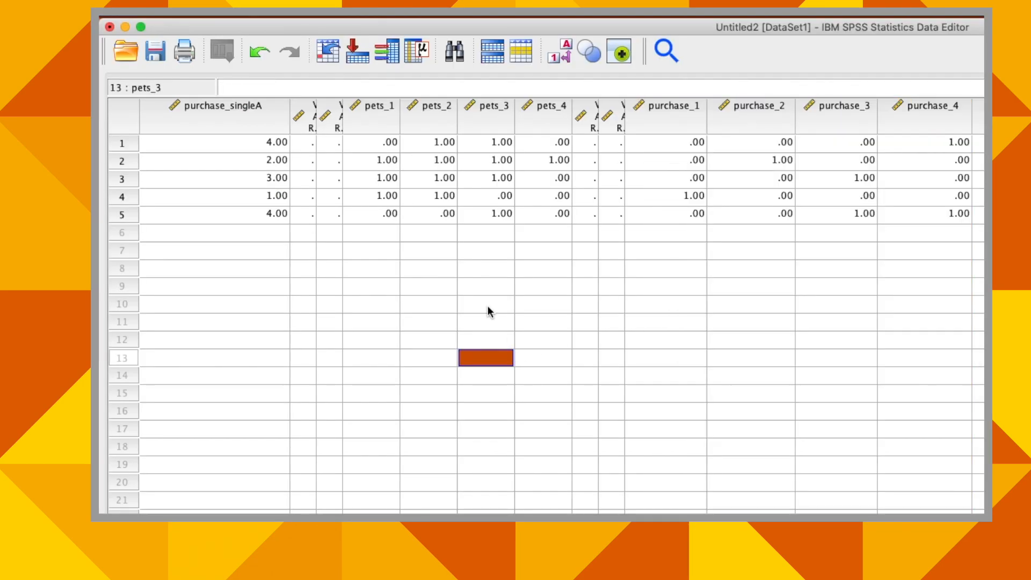
{"action": "left_click", "coordinate": [170, 112]}
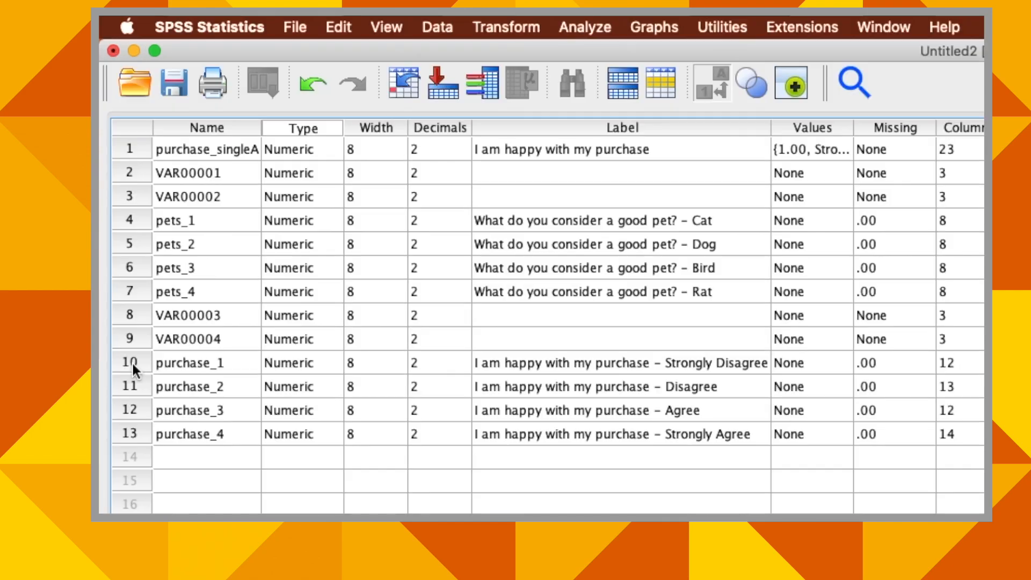
{"action": "left_click_drag", "start_coordinate": [133, 363], "coordinate": [131, 434]}
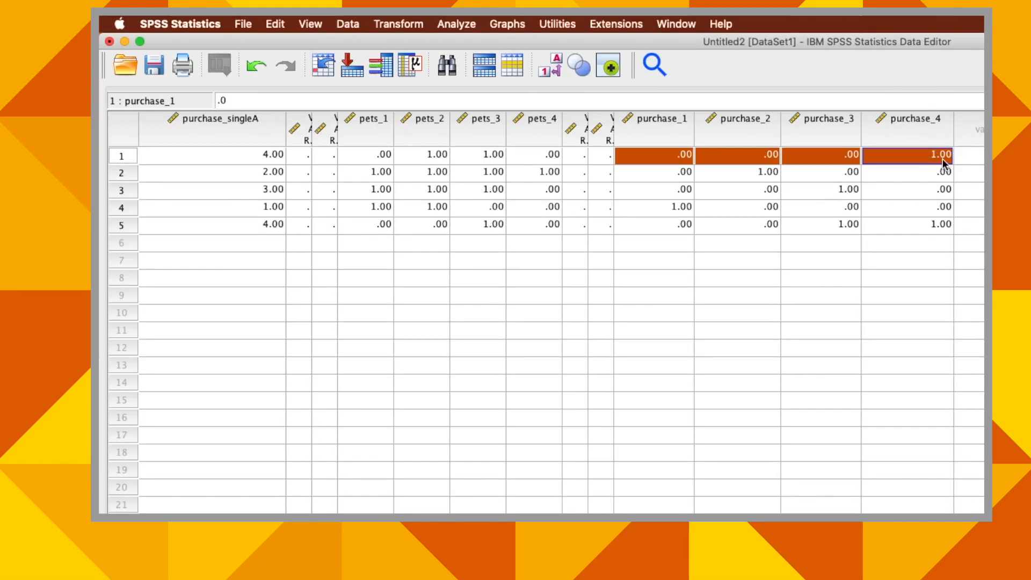
{"action": "left_click", "coordinate": [770, 175]}
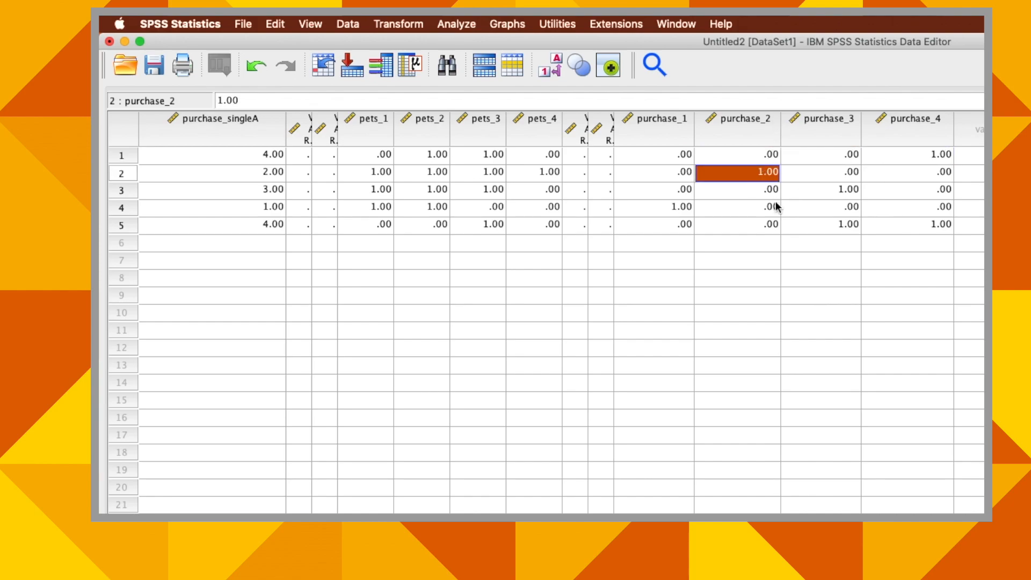
{"action": "left_click", "coordinate": [853, 190]}
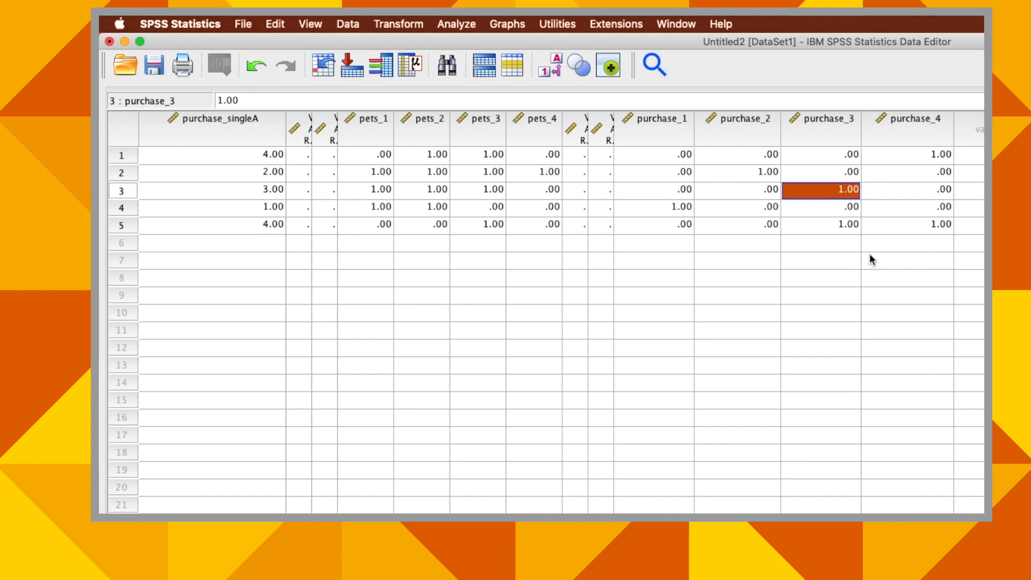
Compare the purchase_1 to purchase_4 columns with the single-answer variable purchase_singleA.
{"action": "left_click_drag", "start_coordinate": [677, 141], "coordinate": [913, 129]}
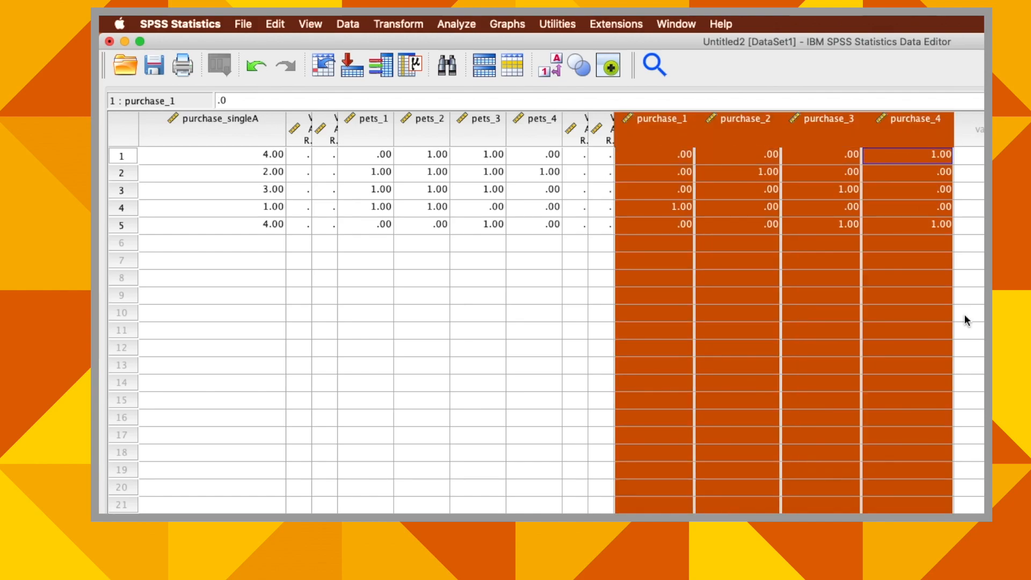
{"action": "left_click", "coordinate": [479, 365]}
{"action": "left_click", "coordinate": [165, 128]}
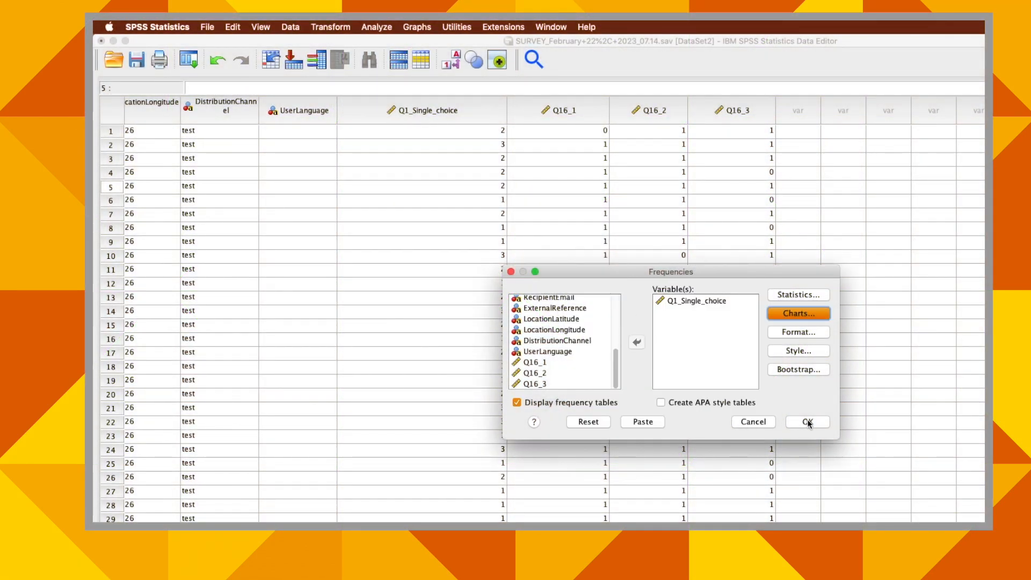
Run the Frequencies analysis for Q1_Single_choice and review its frequency table and bar chart.
{"action": "left_click", "coordinate": [808, 422]}
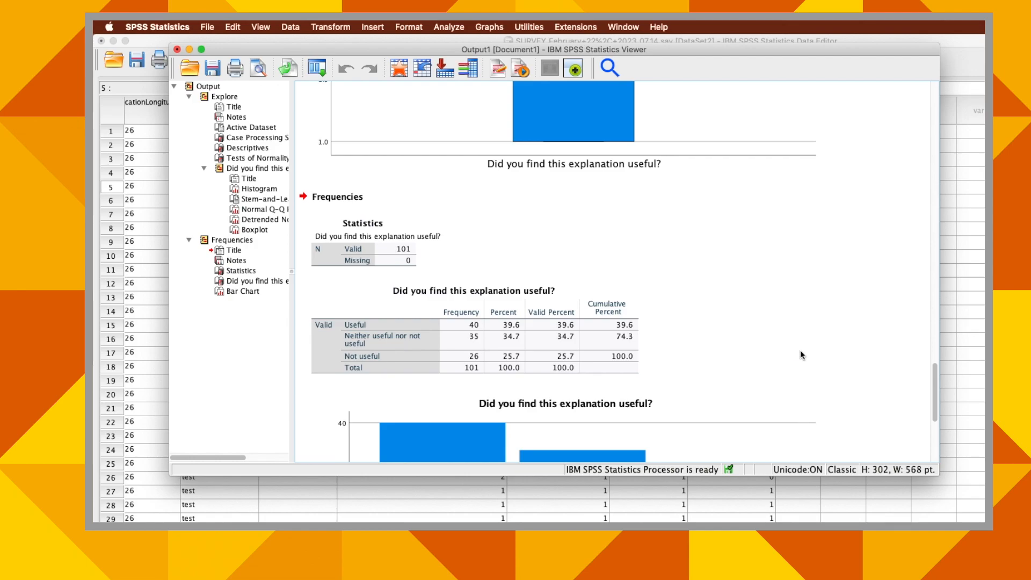
{"action": "scroll", "coordinate": [865, 350], "scroll_direction": "down", "scroll_amount": 3}
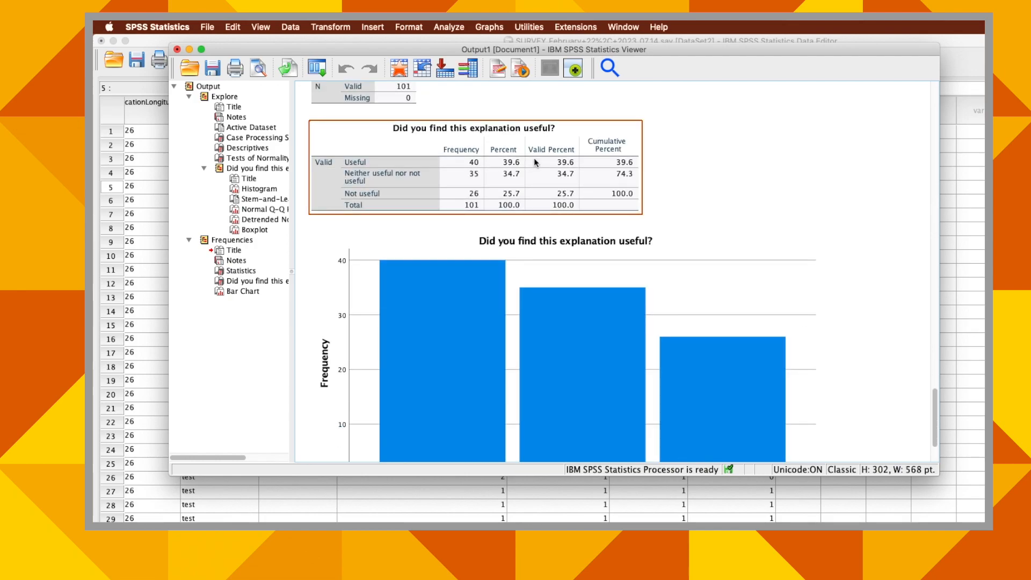
{"action": "scroll", "coordinate": [851, 273], "scroll_direction": "down", "scroll_amount": 3}
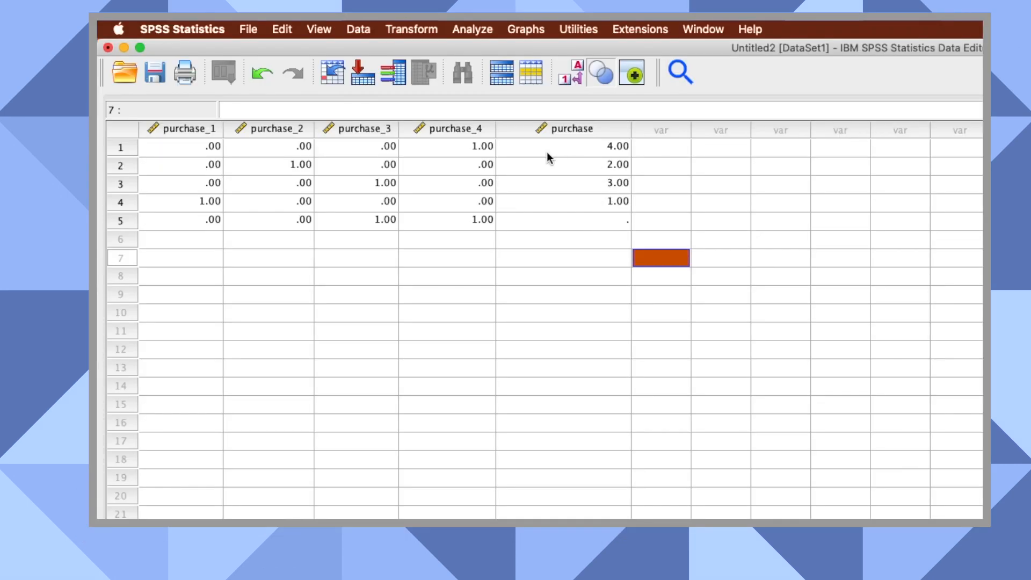
Examine the values of the combined purchase variable for all five respondents.
{"action": "left_click", "coordinate": [546, 153]}
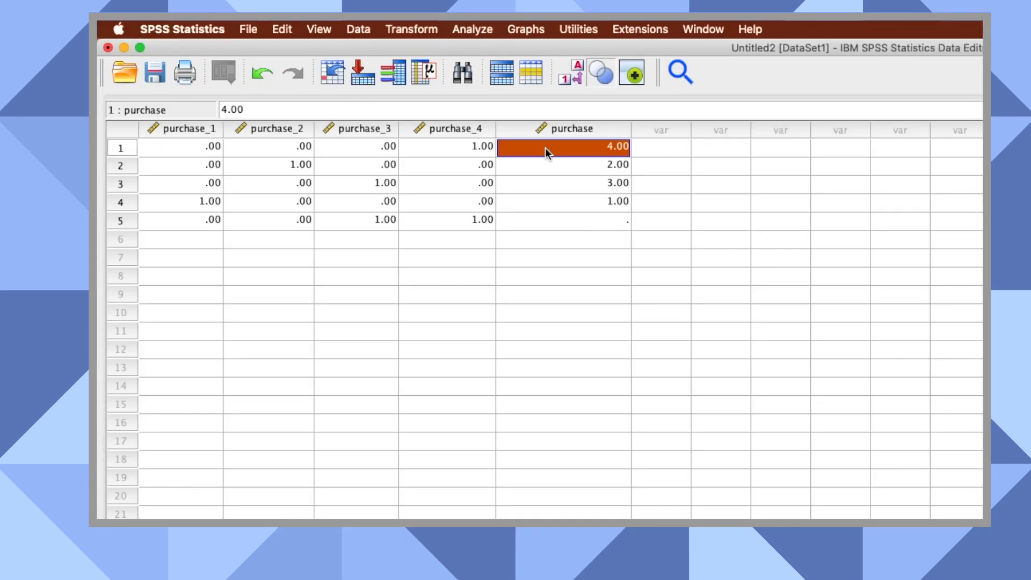
{"action": "left_click_drag", "start_coordinate": [546, 147], "coordinate": [564, 217]}
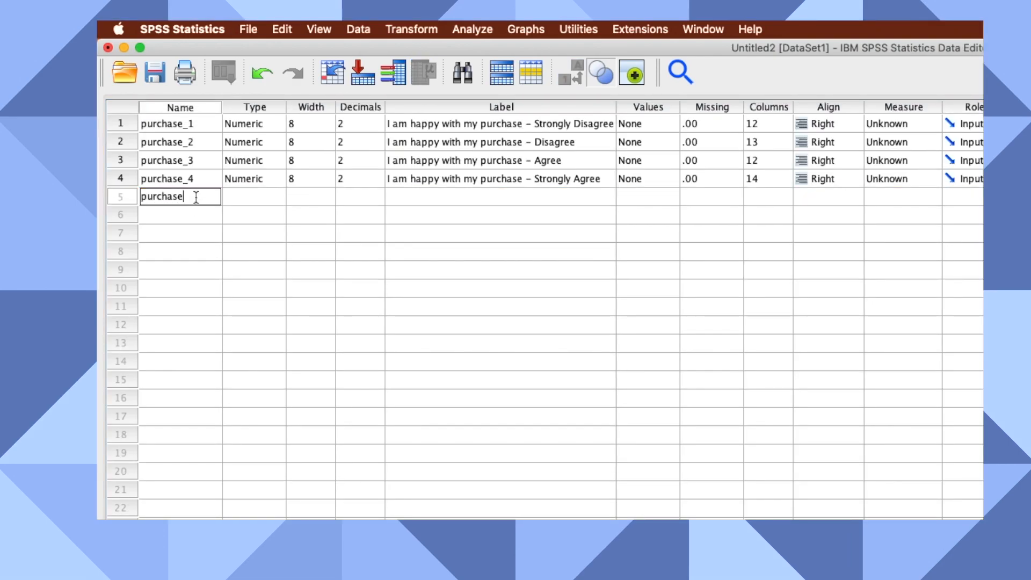
Label the new purchase variable "I am happy with my purchase" and define value 1 as Strongly Disagree.
{"action": "left_click", "coordinate": [408, 197]}
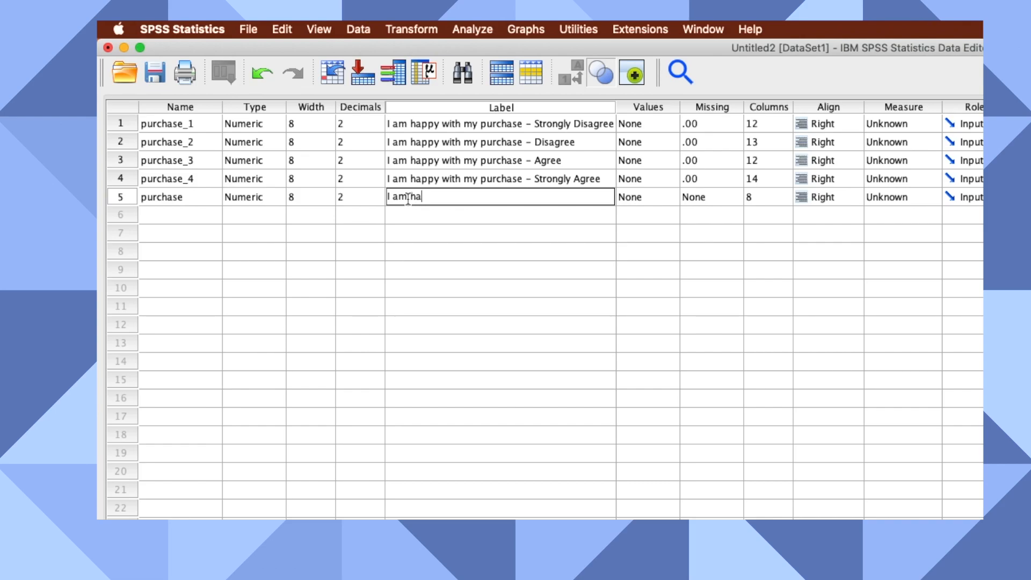
{"action": "left_click", "coordinate": [675, 196]}
{"action": "left_click", "coordinate": [781, 424]}
{"action": "type", "text": "1"}
{"action": "left_click", "coordinate": [869, 416]}
{"action": "type", "text": "Strongly Dis"}
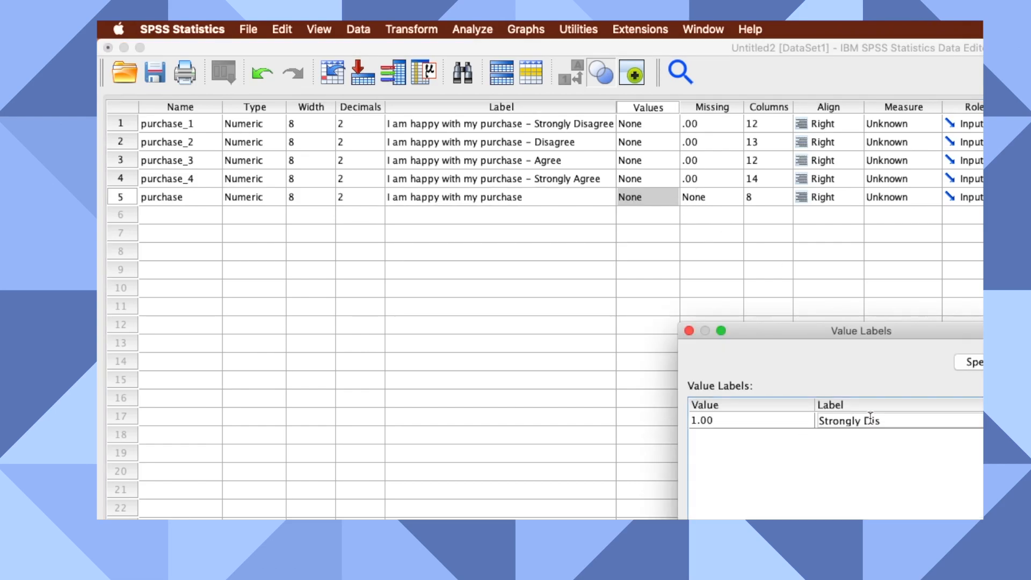
Define the remaining value labels of purchase as 2 = Disagree, 3 = Agree and 4 = Strongly Agree.
{"action": "key", "text": "Tab"}
{"action": "type", "text": "2"}
{"action": "left_click", "coordinate": [916, 436]}
{"action": "type", "text": "Di"}
{"action": "key", "text": "Tab"}
{"action": "type", "text": "3"}
{"action": "left_click", "coordinate": [937, 453]}
{"action": "type", "text": "Agree"}
{"action": "key", "text": "Tab"}
{"action": "type", "text": "4"}
{"action": "left_click", "coordinate": [846, 469]}
{"action": "type", "text": "S"}
{"action": "key", "text": "Return"}
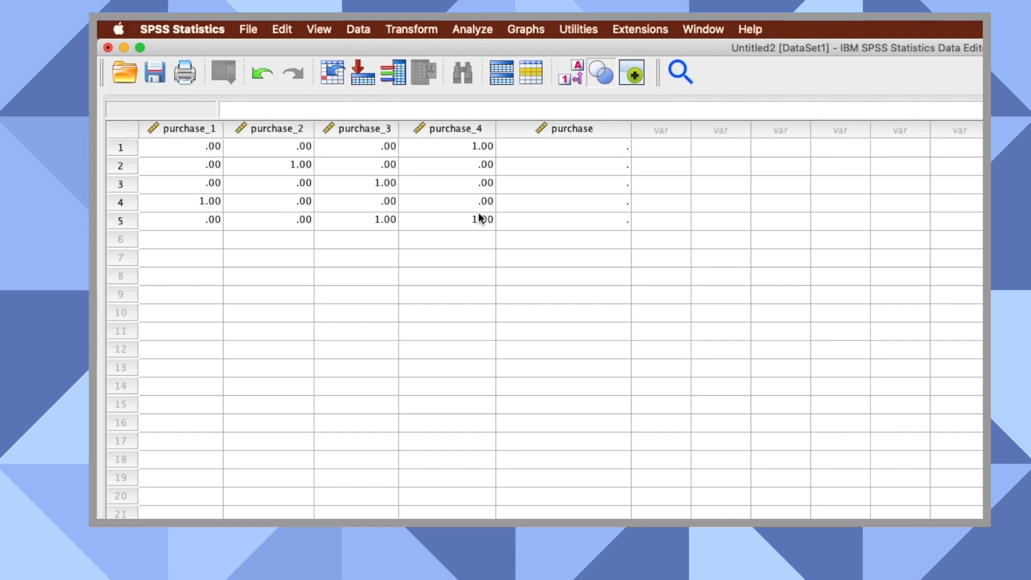
Code the purchase variable as 4 for the first respondent and 2 for the second, based on their purchase_1 to purchase_4 answers.
{"action": "left_click", "coordinate": [614, 151]}
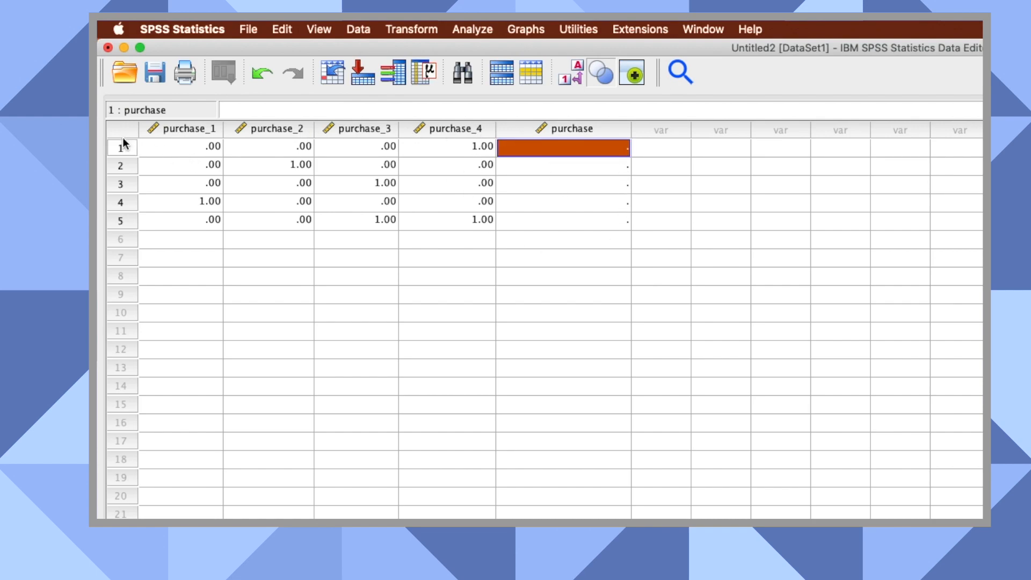
{"action": "left_click", "coordinate": [436, 150]}
{"action": "left_click", "coordinate": [561, 150]}
{"action": "type", "text": "4"}
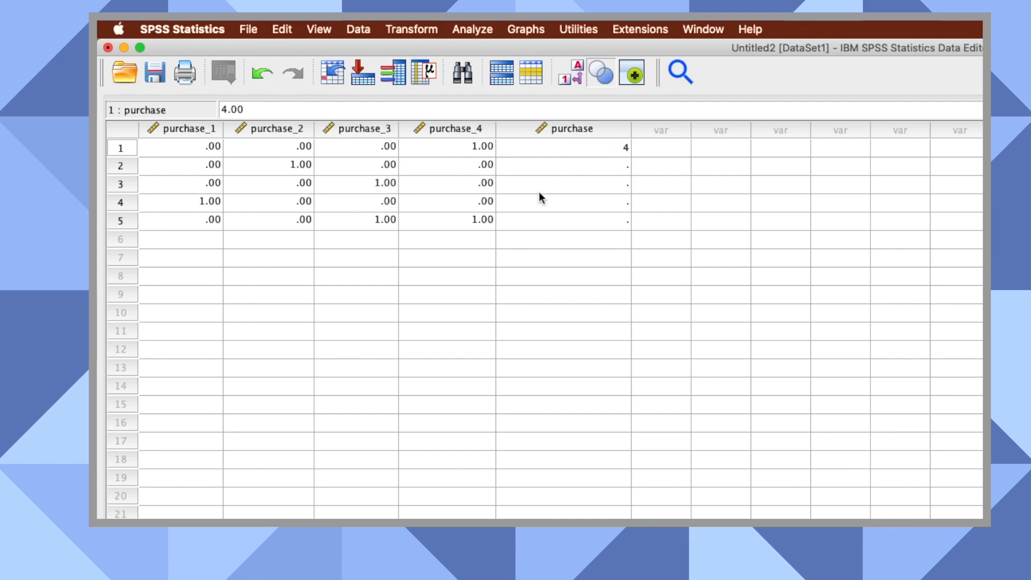
{"action": "left_click", "coordinate": [287, 168]}
{"action": "left_click", "coordinate": [548, 166]}
{"action": "type", "text": "2"}
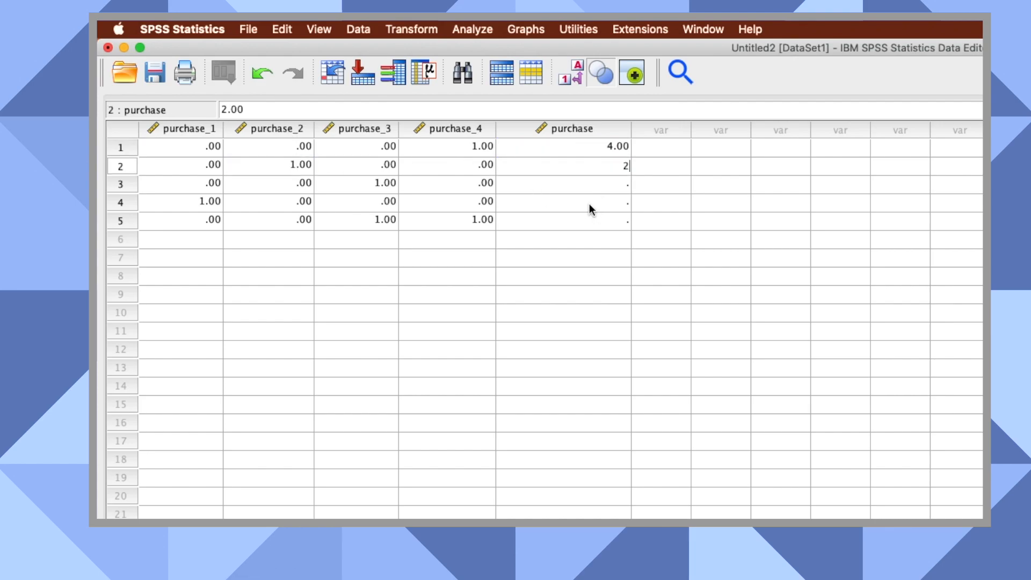
Code purchase as 3 for the third respondent and 1 for the fourth, leaving the fifth, who chose two answers, blank.
{"action": "left_click", "coordinate": [371, 184]}
{"action": "left_click", "coordinate": [591, 184]}
{"action": "type", "text": "3"}
{"action": "left_click", "coordinate": [214, 203]}
{"action": "left_click", "coordinate": [593, 202]}
{"action": "type", "text": "1"}
{"action": "left_click_drag", "start_coordinate": [358, 221], "coordinate": [443, 220]}
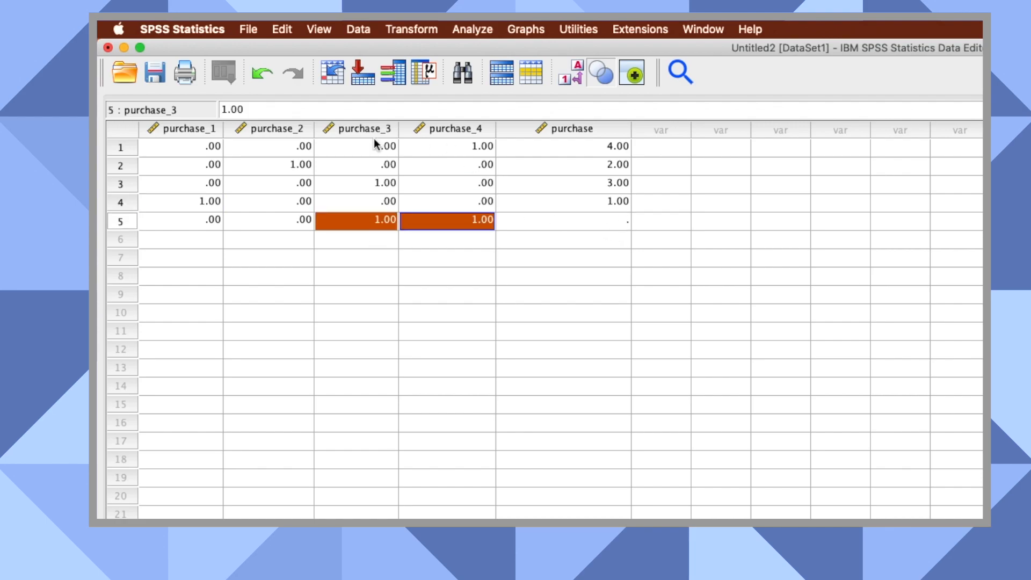
{"action": "left_click", "coordinate": [621, 224]}
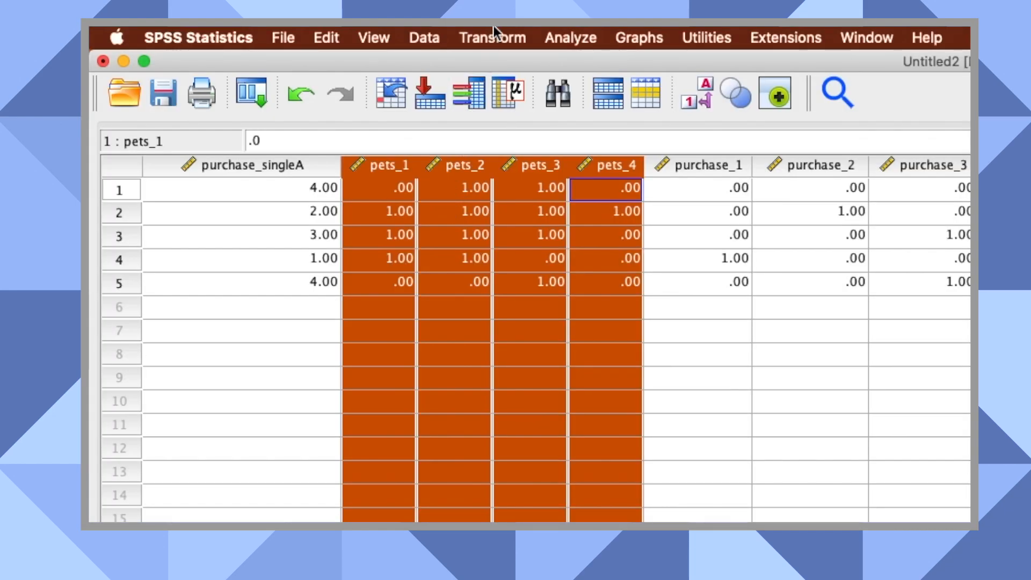
Set up a computed variable sum_pets, list the variables by name and start its numeric expression with pets_1.
{"action": "left_click", "coordinate": [494, 40]}
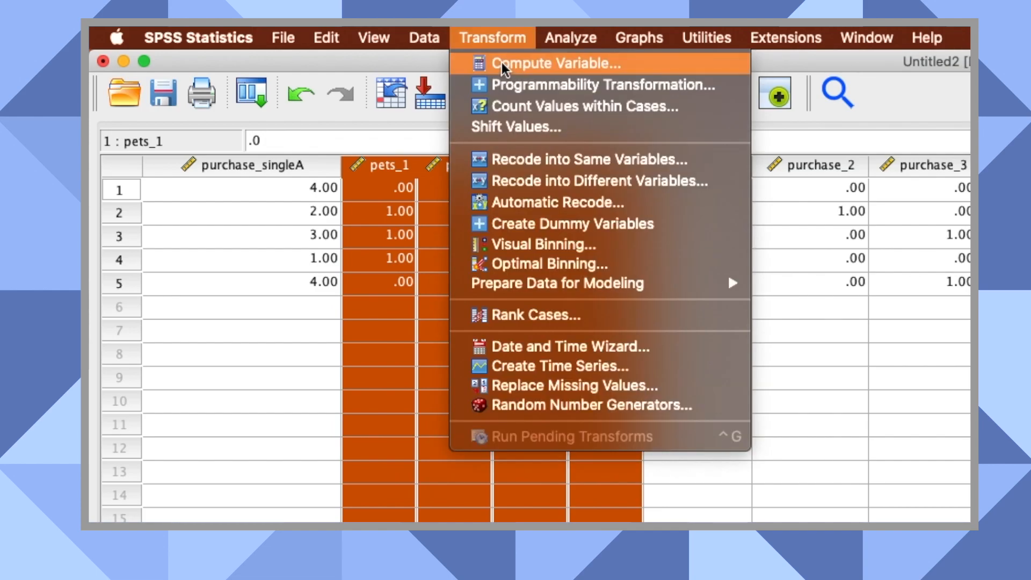
{"action": "left_click", "coordinate": [503, 66]}
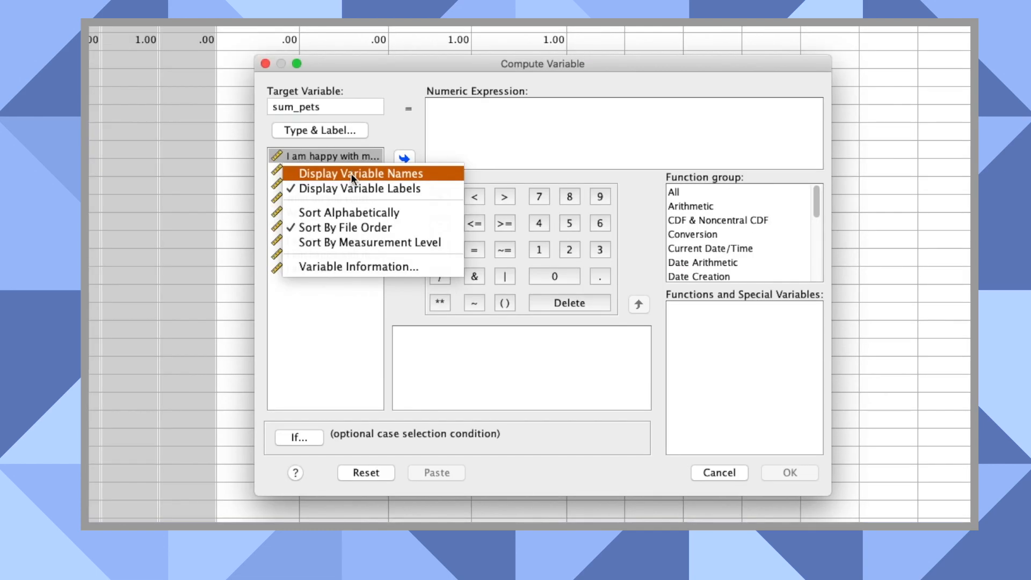
{"action": "left_click", "coordinate": [352, 172]}
{"action": "left_click", "coordinate": [327, 172]}
{"action": "left_click", "coordinate": [408, 159]}
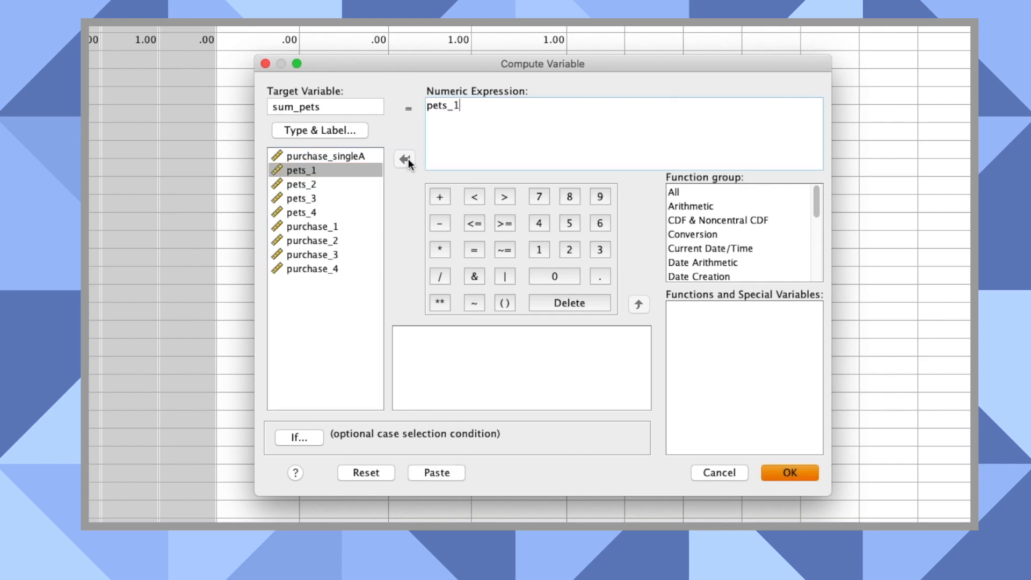
Complete the expression as pets_1 + pets_2 + pets_3 + pets_4 and compute sum_pets.
{"action": "left_click", "coordinate": [439, 197]}
{"action": "left_click", "coordinate": [314, 184]}
{"action": "left_click", "coordinate": [410, 159]}
{"action": "left_click", "coordinate": [439, 196]}
{"action": "left_click", "coordinate": [318, 198]}
{"action": "left_click", "coordinate": [410, 158]}
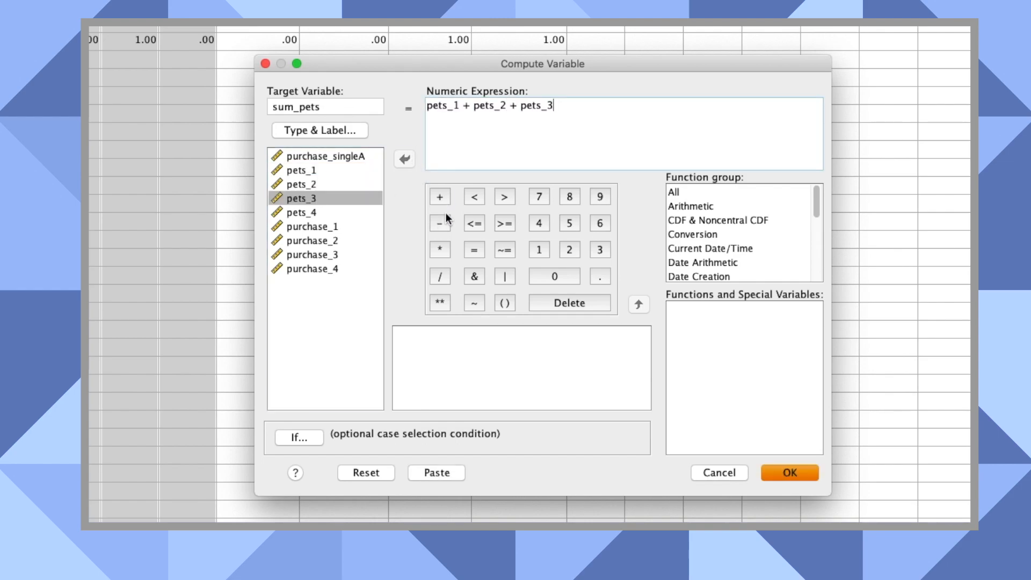
{"action": "left_click", "coordinate": [440, 197]}
{"action": "left_click", "coordinate": [330, 212]}
{"action": "left_click", "coordinate": [404, 159]}
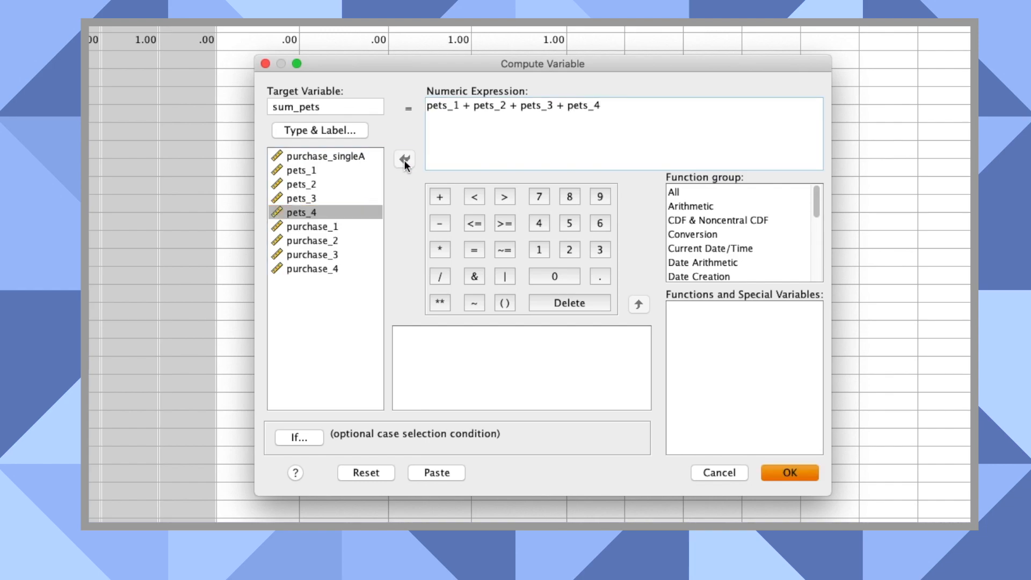
{"action": "left_click_drag", "start_coordinate": [629, 108], "coordinate": [406, 102]}
{"action": "left_click", "coordinate": [690, 126]}
{"action": "left_click", "coordinate": [797, 475]}
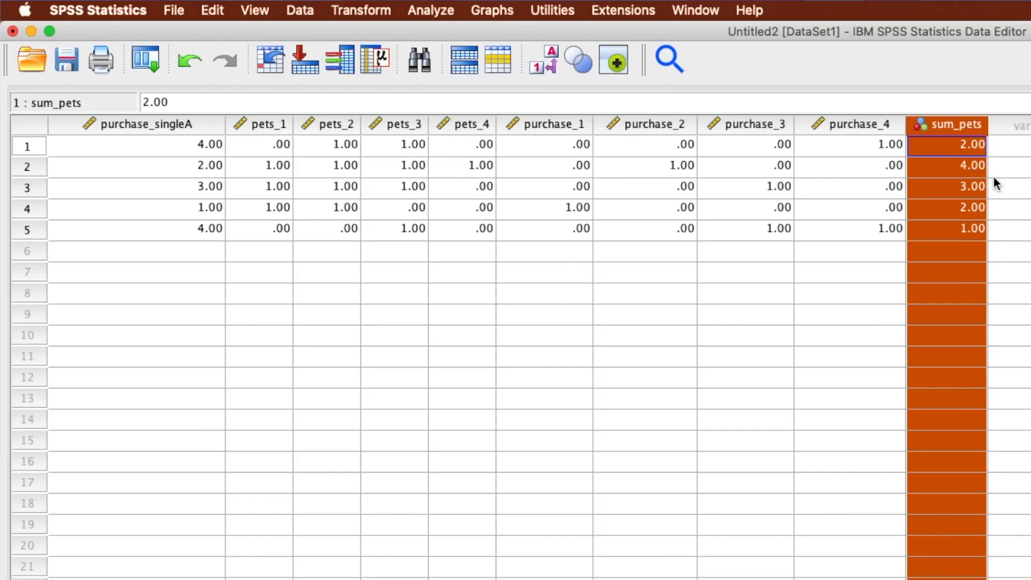
Check the sum_pets values of the first four respondents against their pets_1 to pets_4 answers.
{"action": "left_click", "coordinate": [957, 150]}
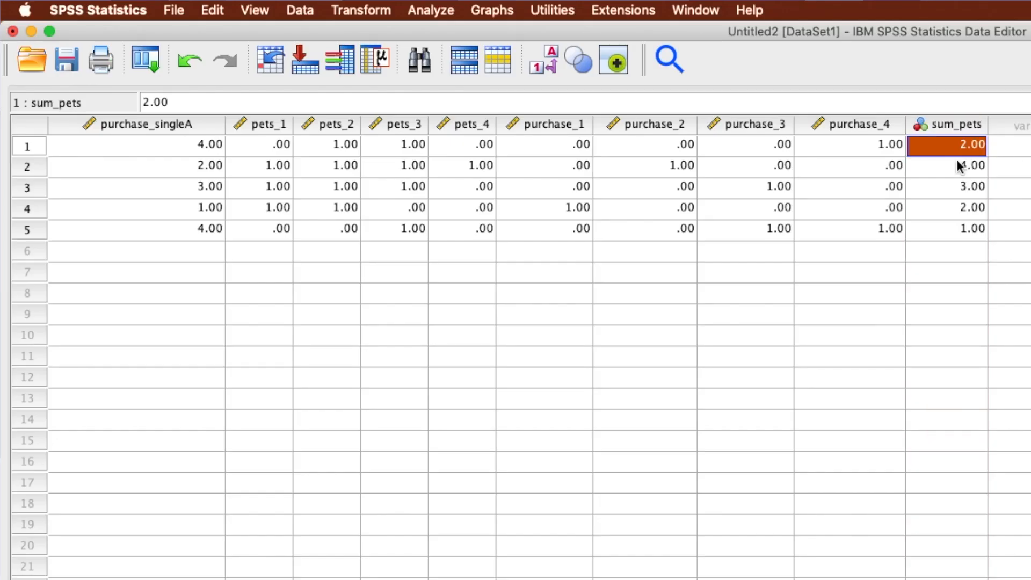
{"action": "left_click", "coordinate": [334, 149]}
{"action": "left_click", "coordinate": [393, 150]}
{"action": "left_click", "coordinate": [945, 153]}
{"action": "left_click", "coordinate": [255, 166]}
{"action": "left_click", "coordinate": [328, 167]}
{"action": "left_click", "coordinate": [405, 167]}
{"action": "left_click", "coordinate": [462, 167]}
{"action": "left_click", "coordinate": [955, 167]}
{"action": "left_click", "coordinate": [269, 187]}
{"action": "left_click", "coordinate": [395, 187]}
{"action": "left_click", "coordinate": [945, 187]}
{"action": "left_click", "coordinate": [343, 208]}
{"action": "left_click", "coordinate": [946, 208]}
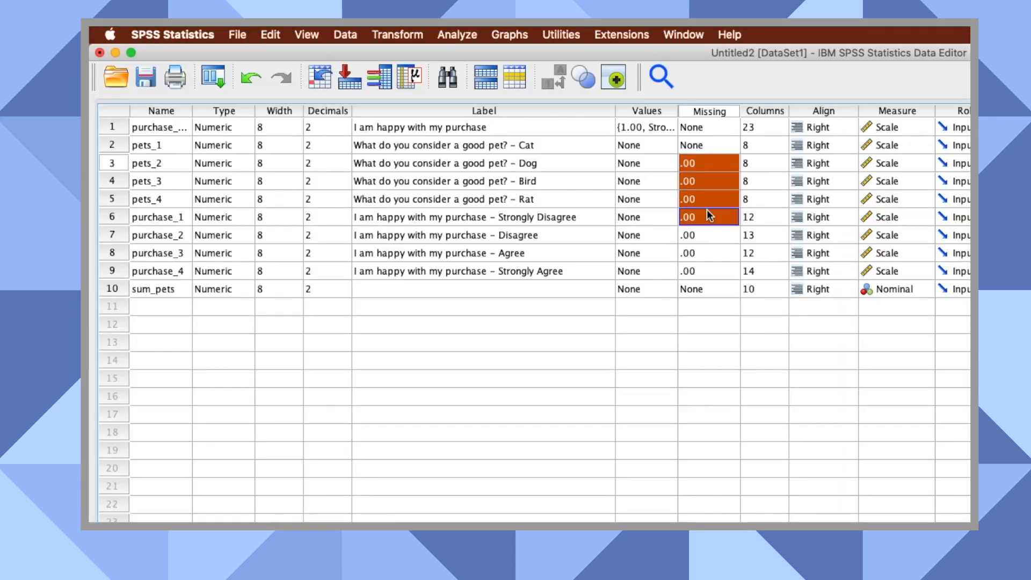
Review the missing-value settings of the pets and purchase variables and set pets_1 to no missing values.
{"action": "left_click_drag", "start_coordinate": [706, 210], "coordinate": [705, 270]}
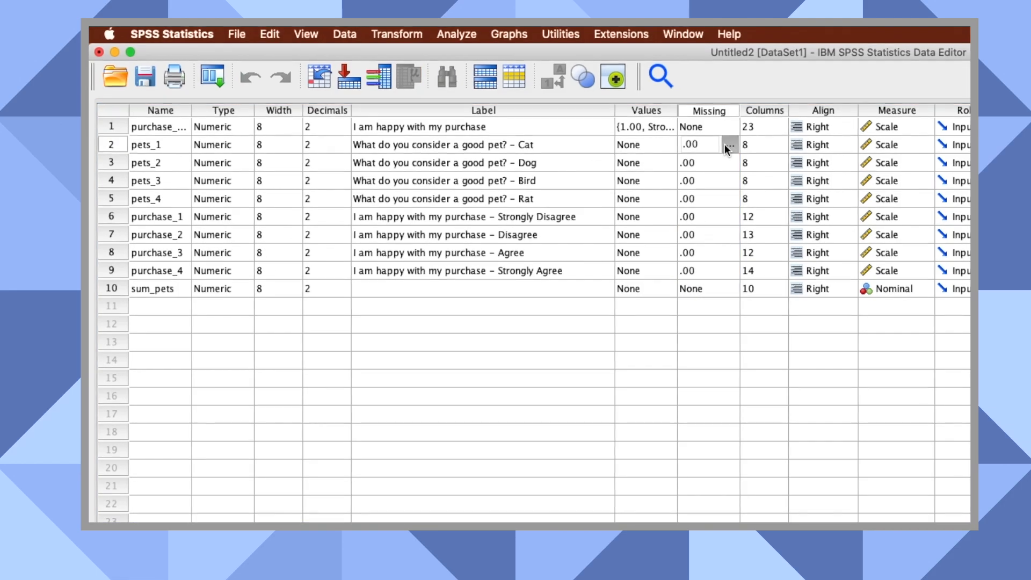
{"action": "left_click", "coordinate": [725, 143]}
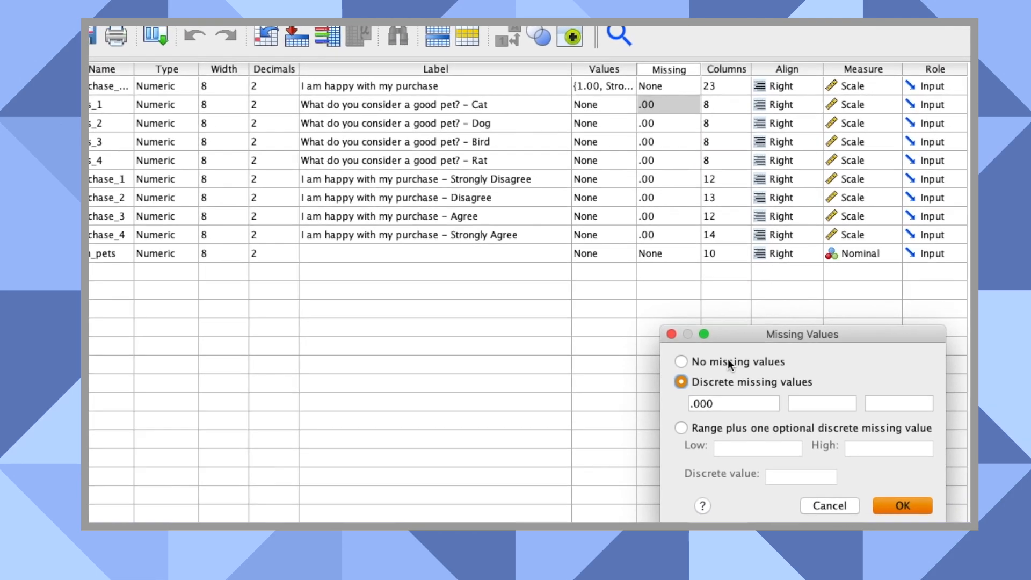
{"action": "left_click", "coordinate": [724, 361]}
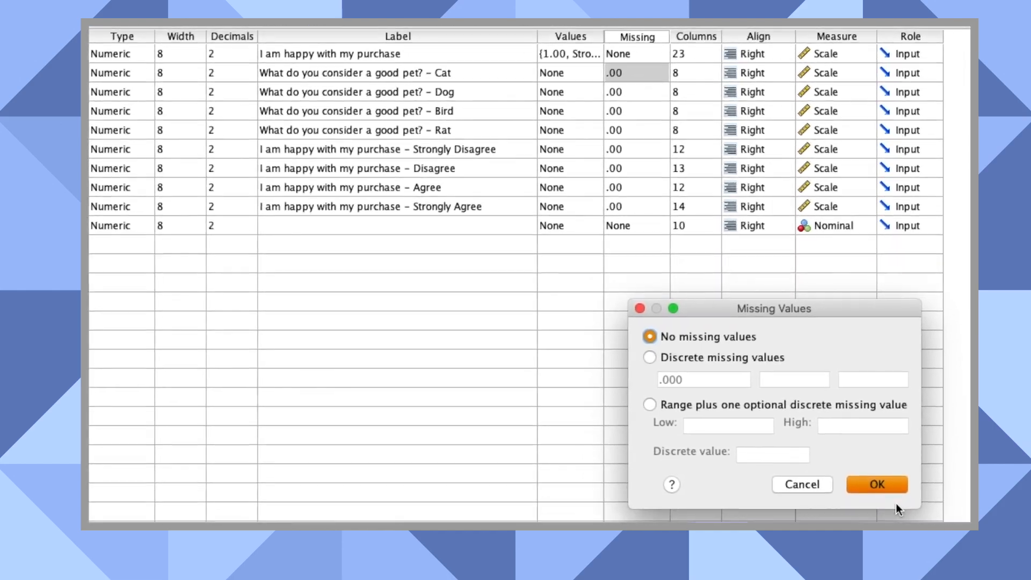
{"action": "left_click", "coordinate": [869, 478]}
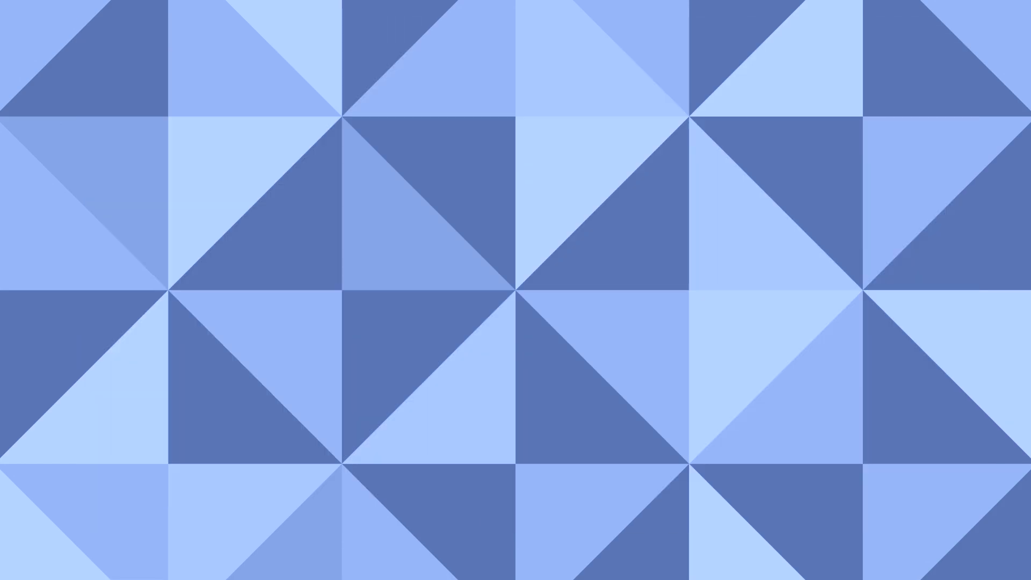